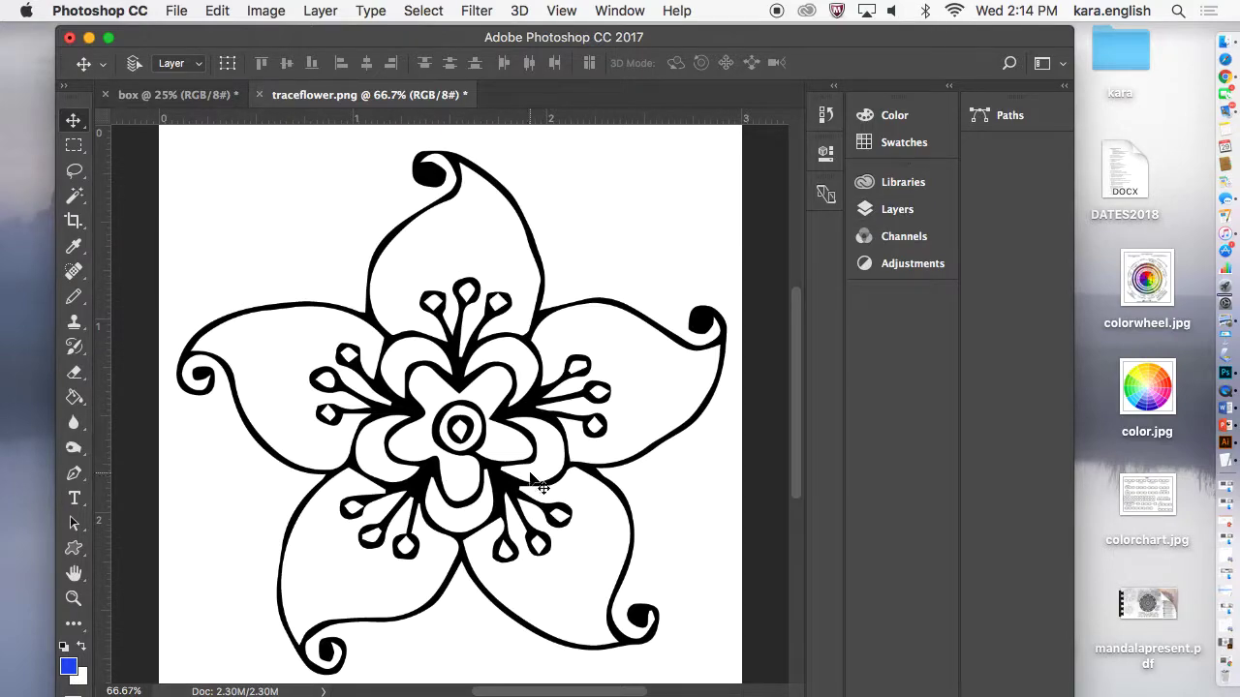
Step: Unlock the Background layer of traceflower.png as a regular layer and close the Layer Style settings without changes
click(908, 213)
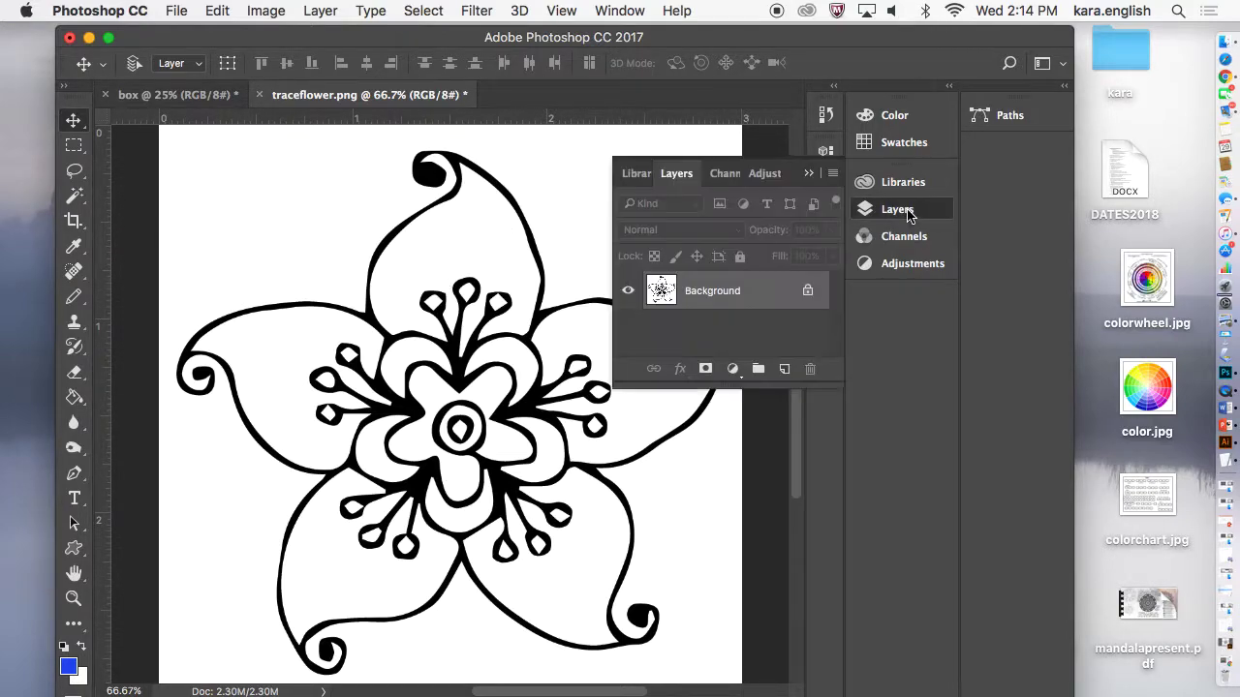
click(809, 296)
double_click(811, 294)
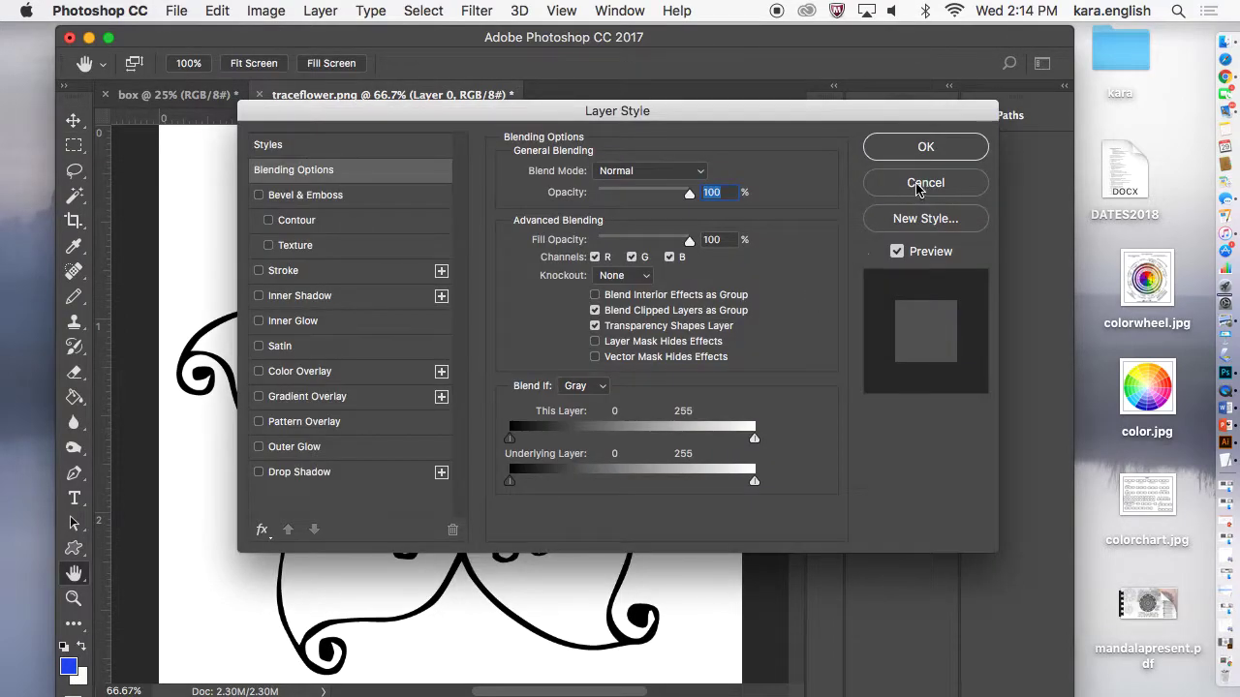
click(925, 150)
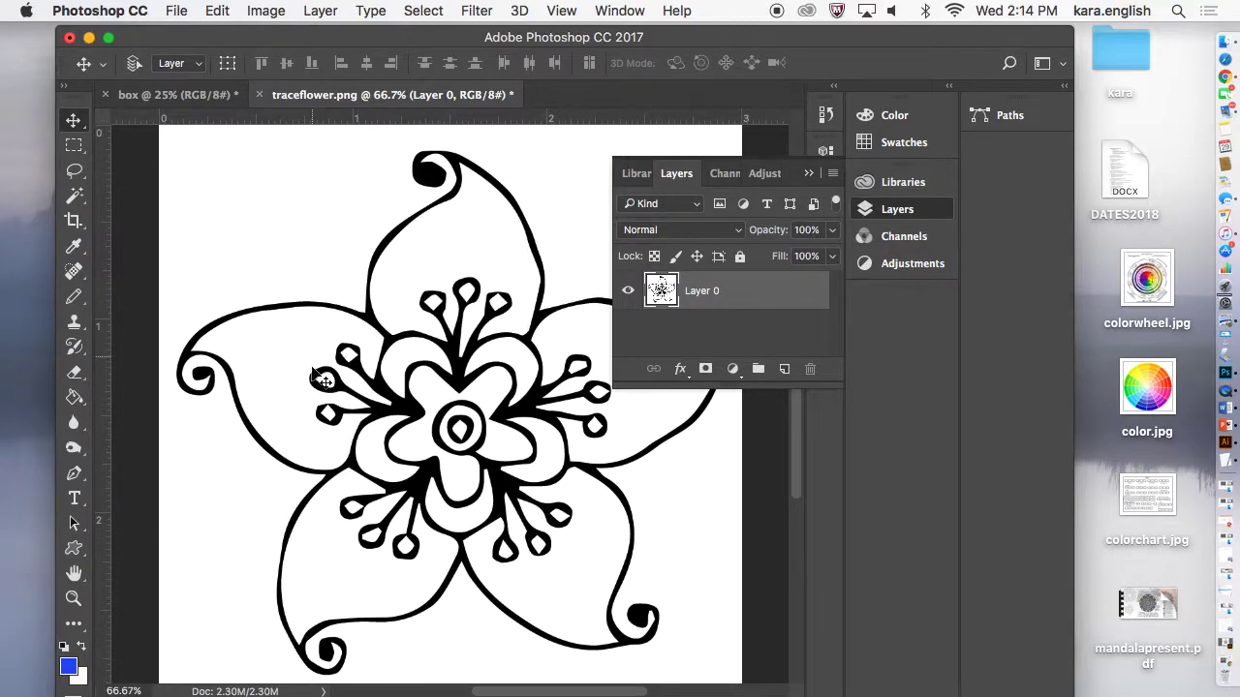
Step: Select the white area around the flower with the Magic Wand, delete it and deselect
click(76, 198)
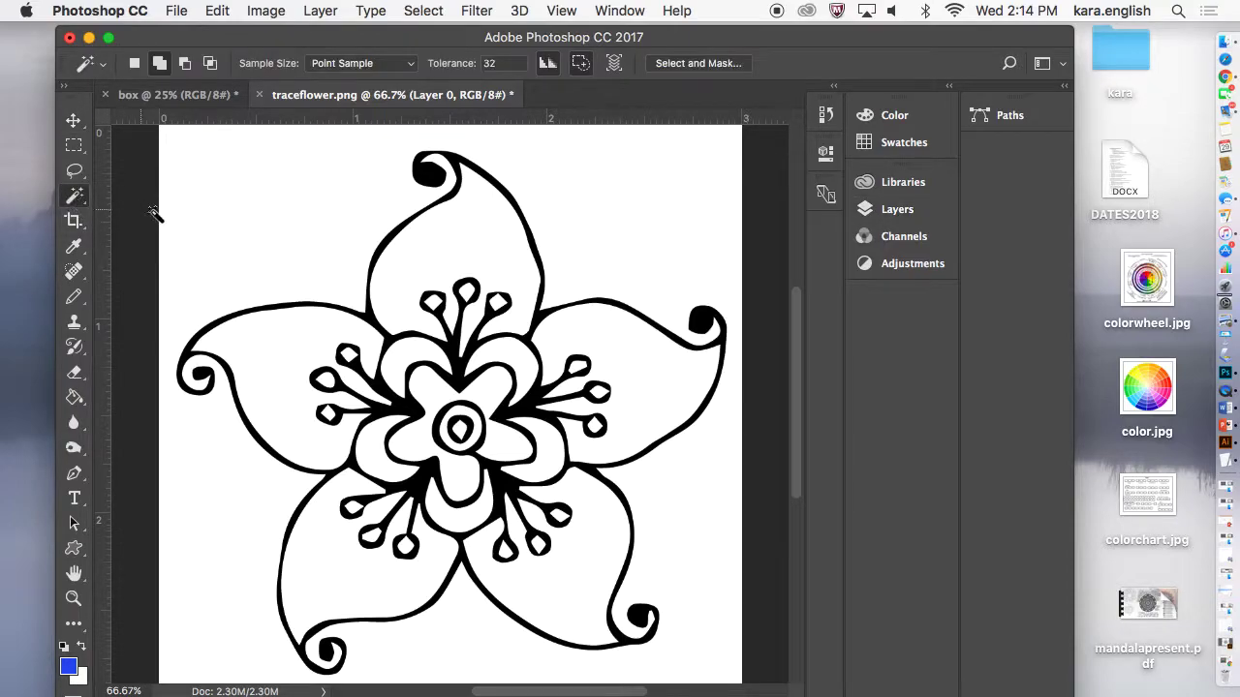
click(237, 219)
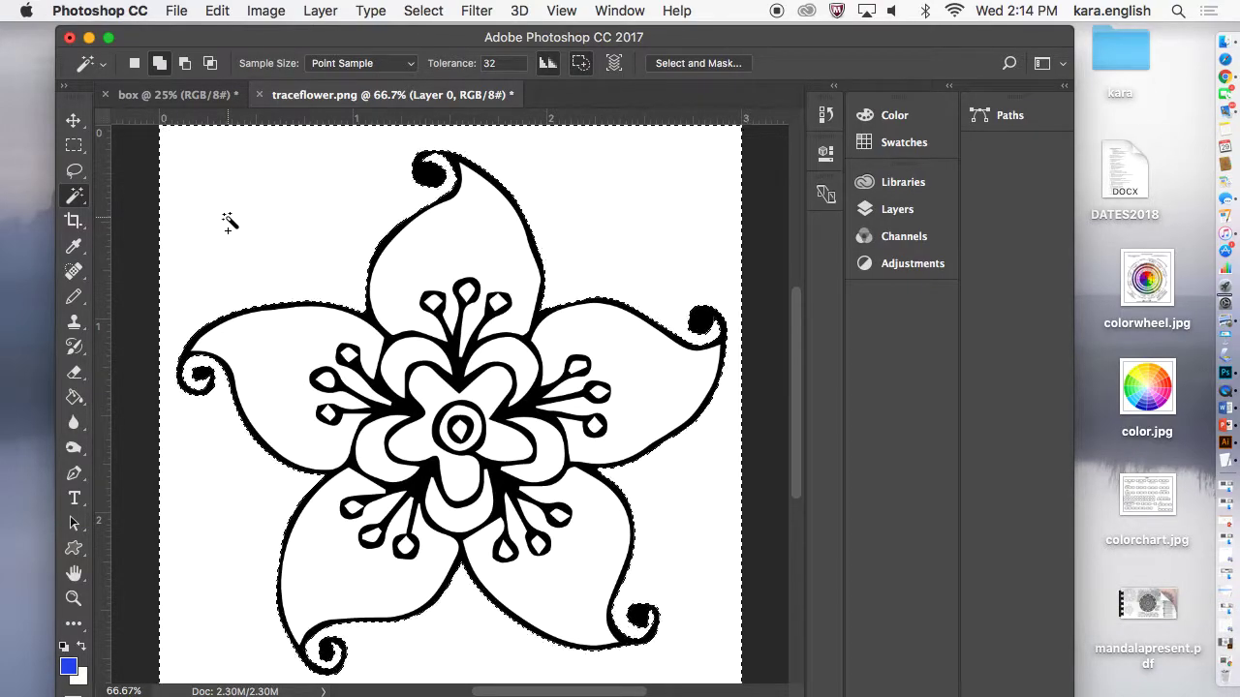
click(217, 11)
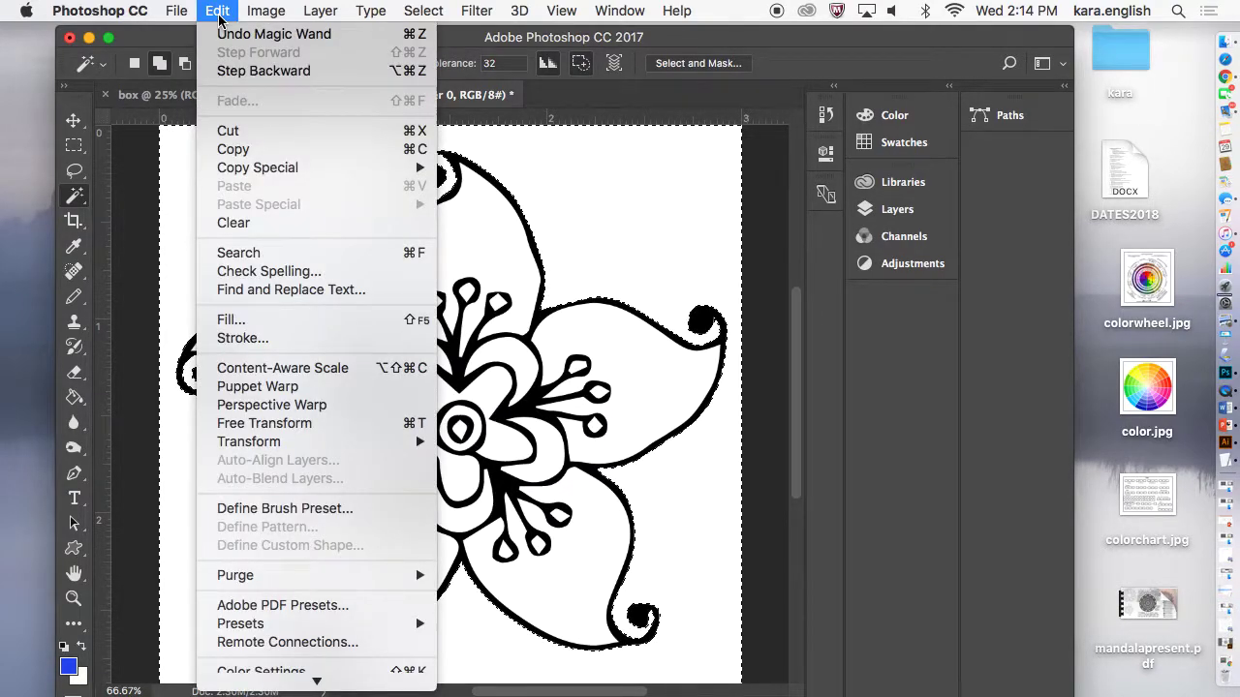
click(217, 11)
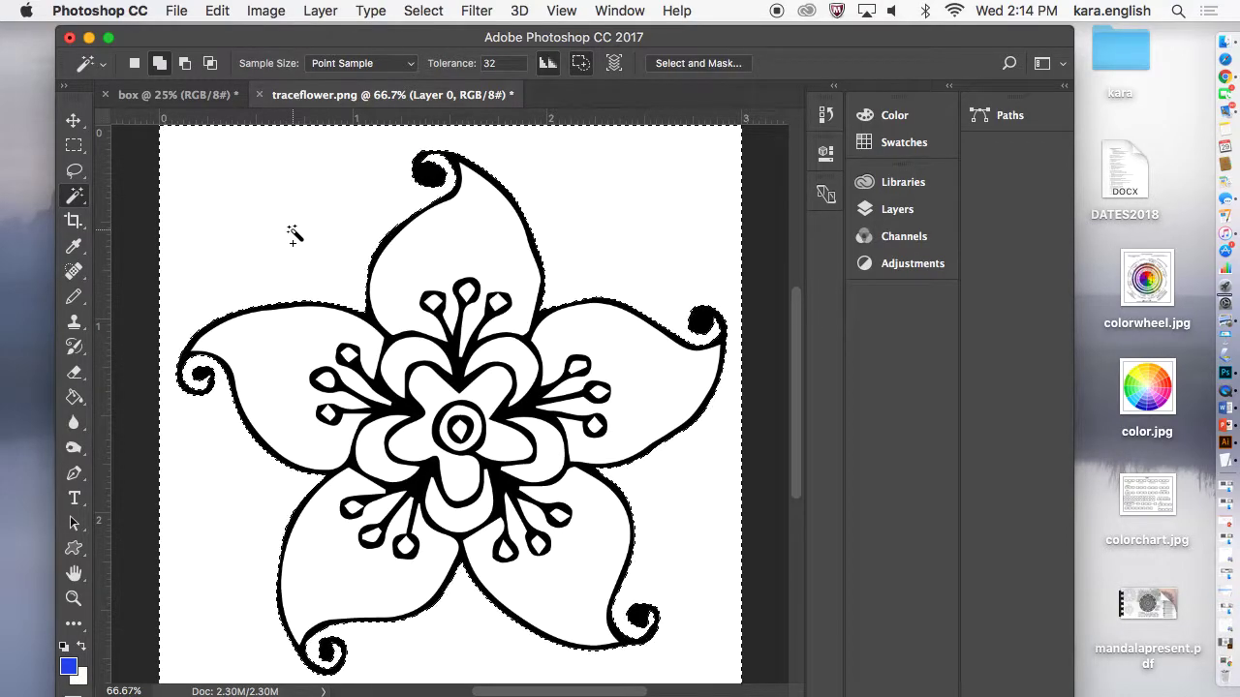
key(Delete)
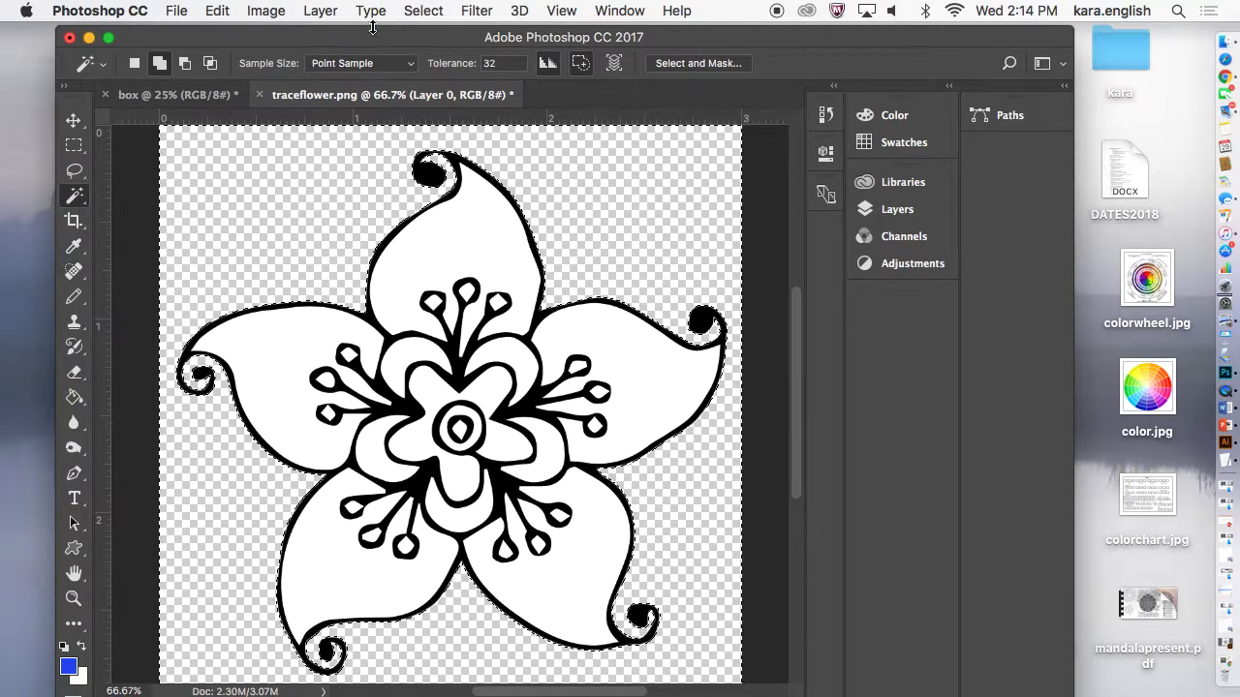
click(423, 11)
click(434, 52)
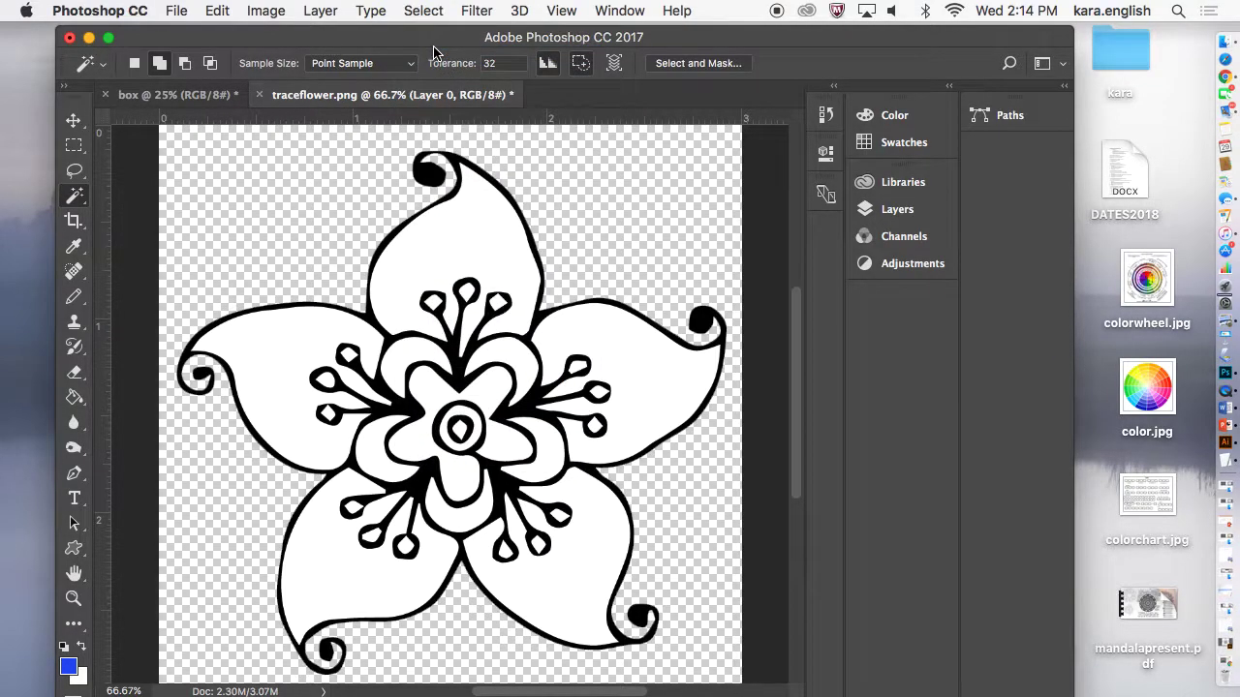
Step: Compare the image size settings of traceflower.png and the box document, and check the box document's layers
click(265, 10)
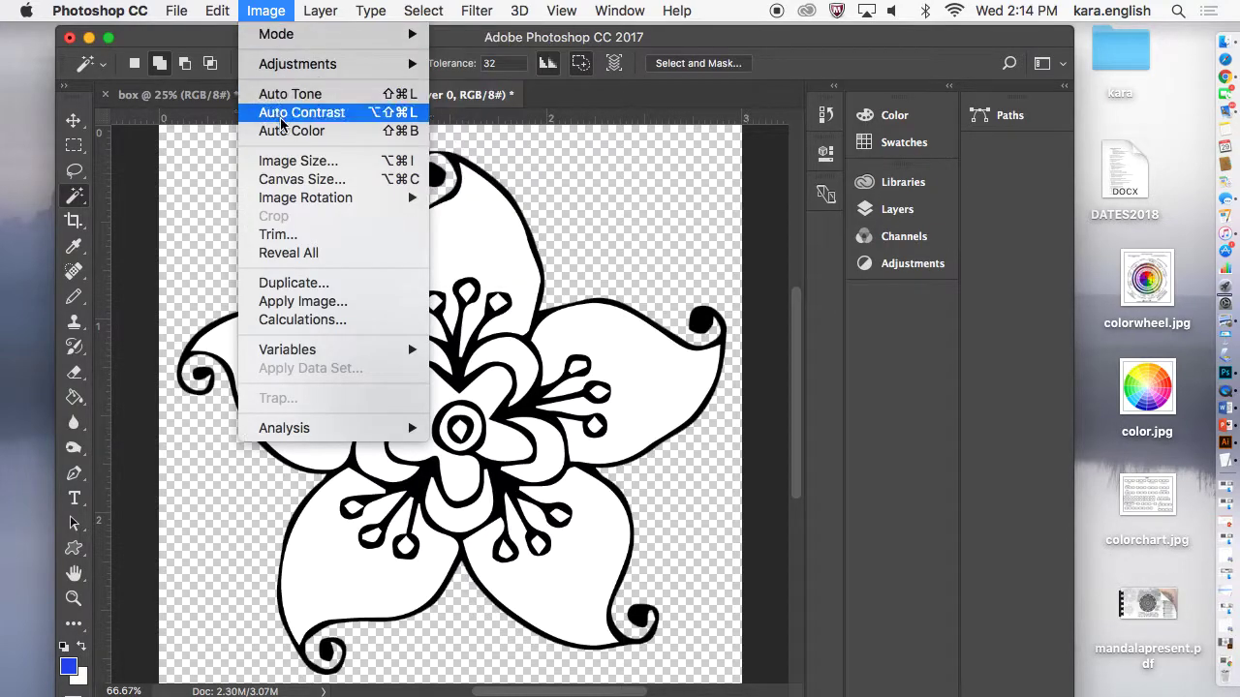
click(295, 162)
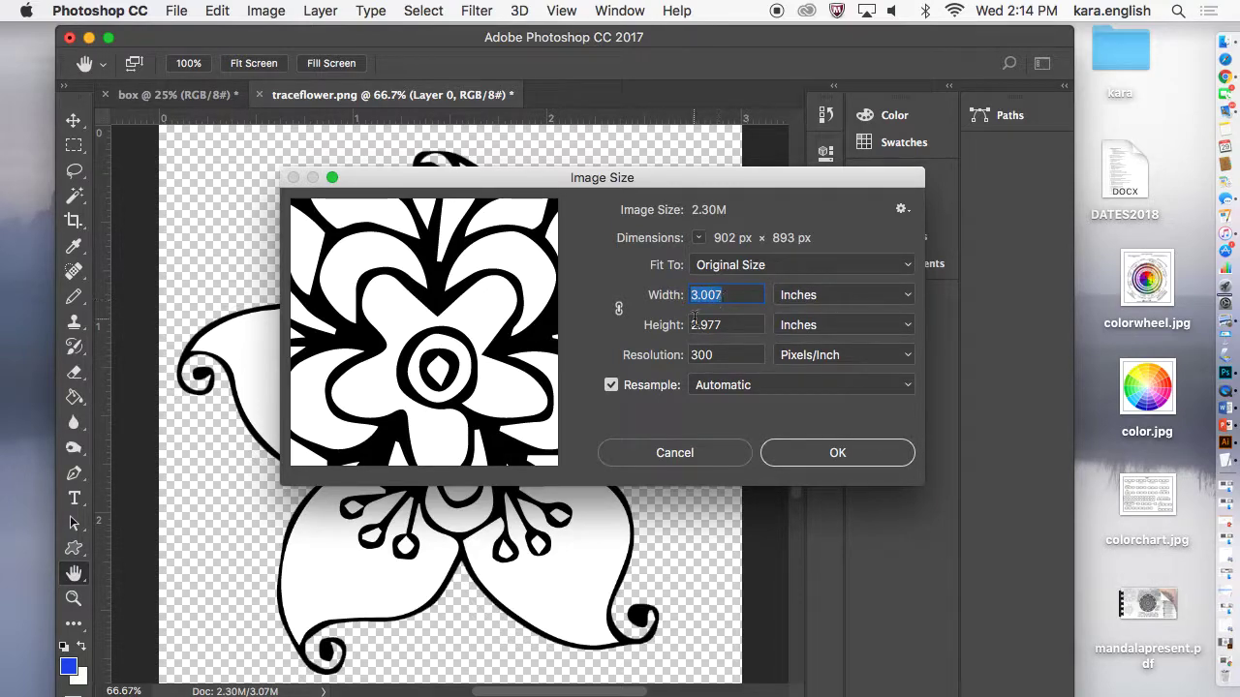
click(834, 453)
key(w)
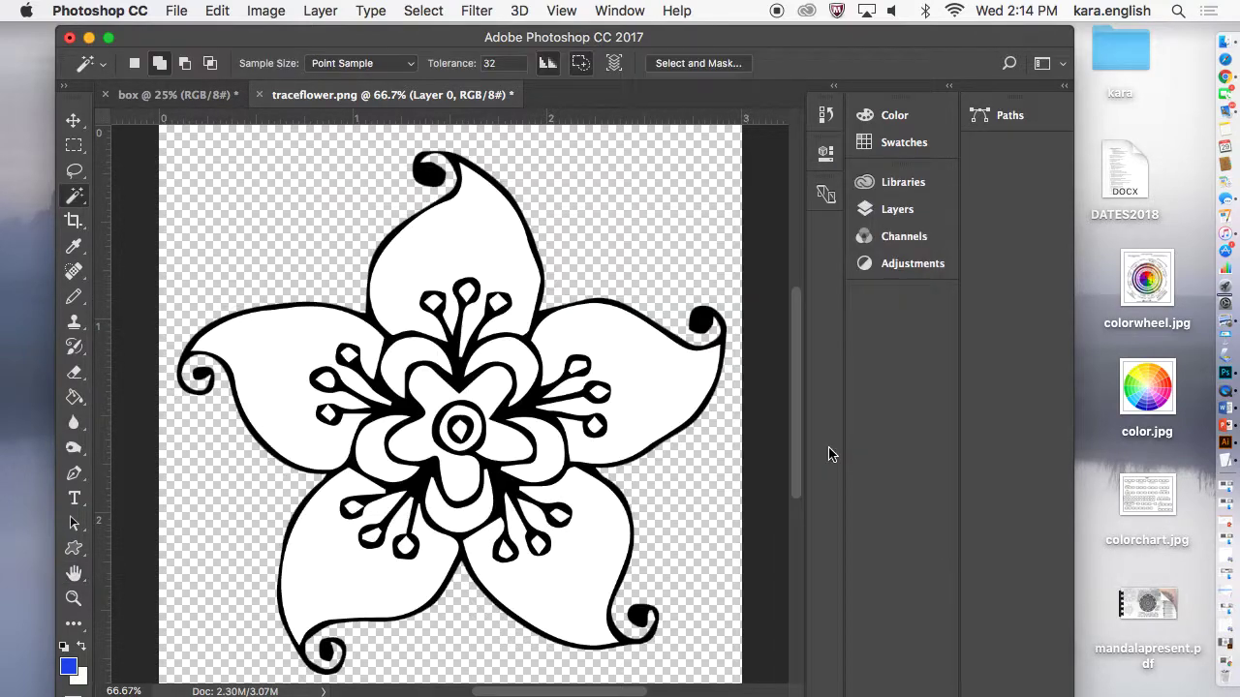
click(223, 97)
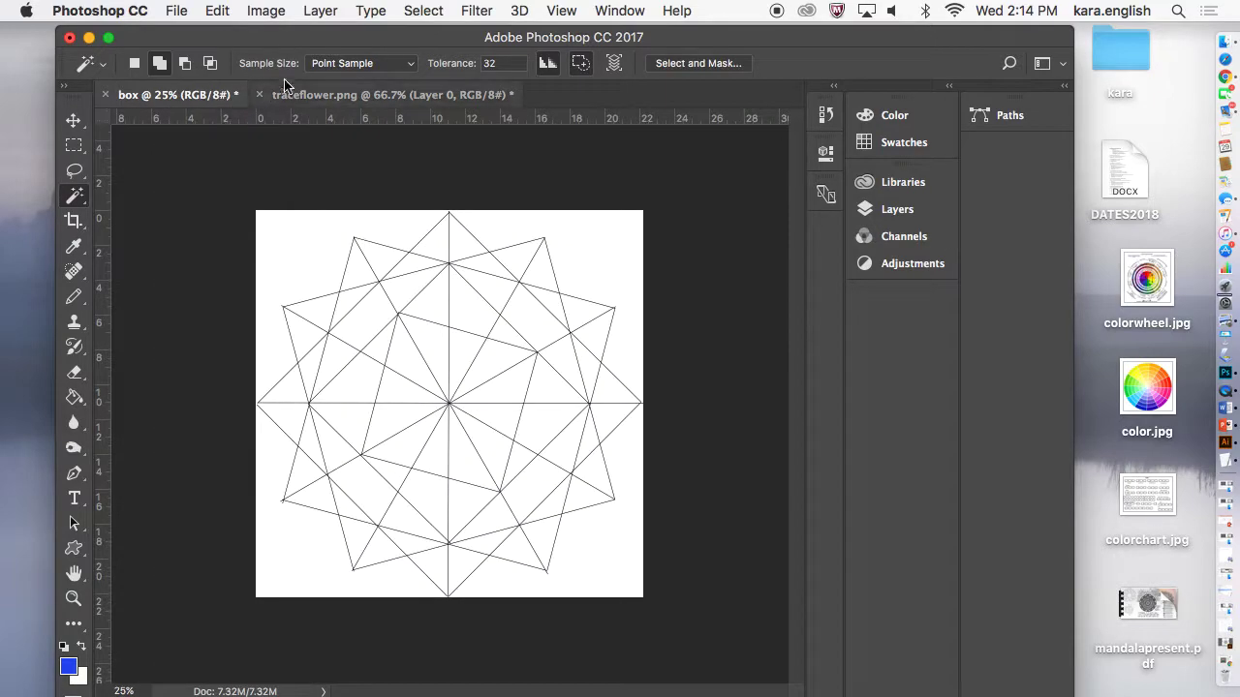
click(265, 12)
click(300, 162)
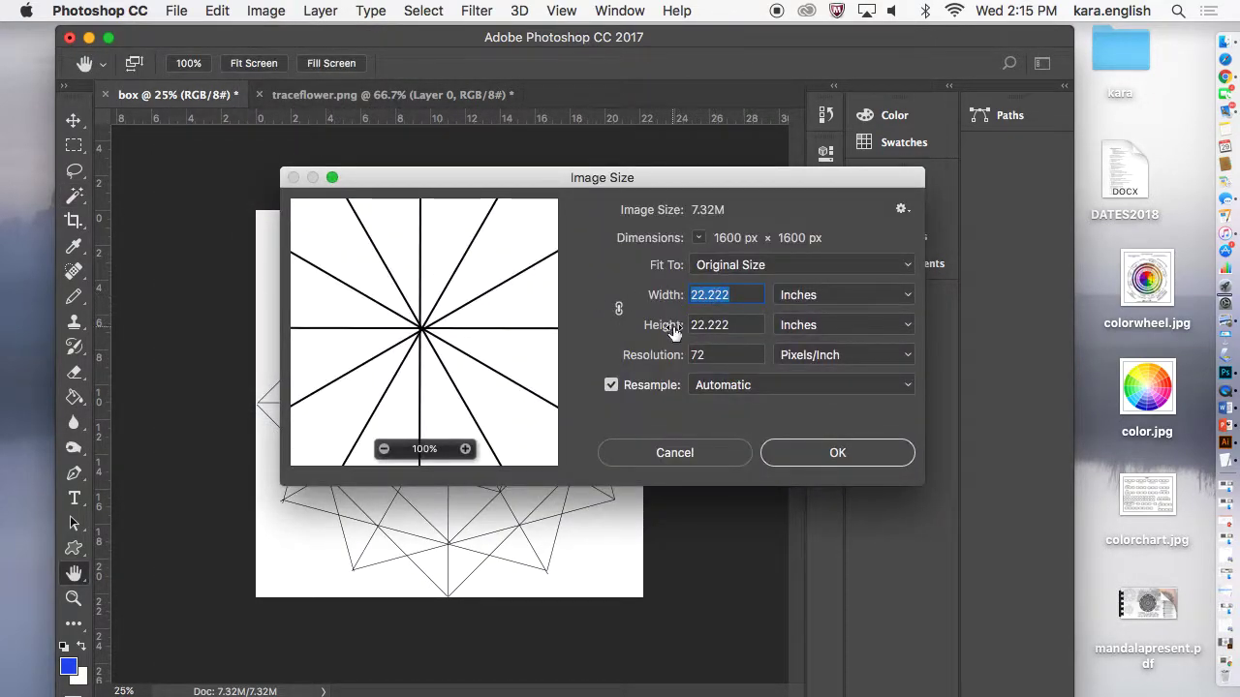
click(843, 464)
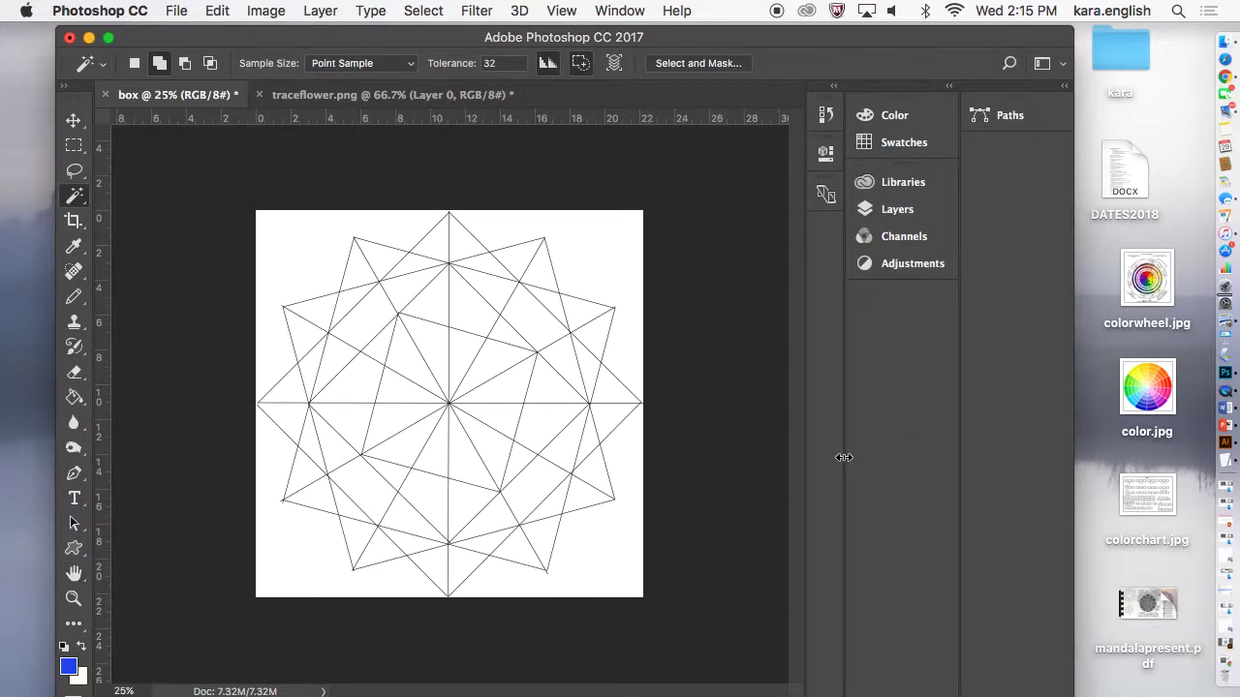
click(917, 211)
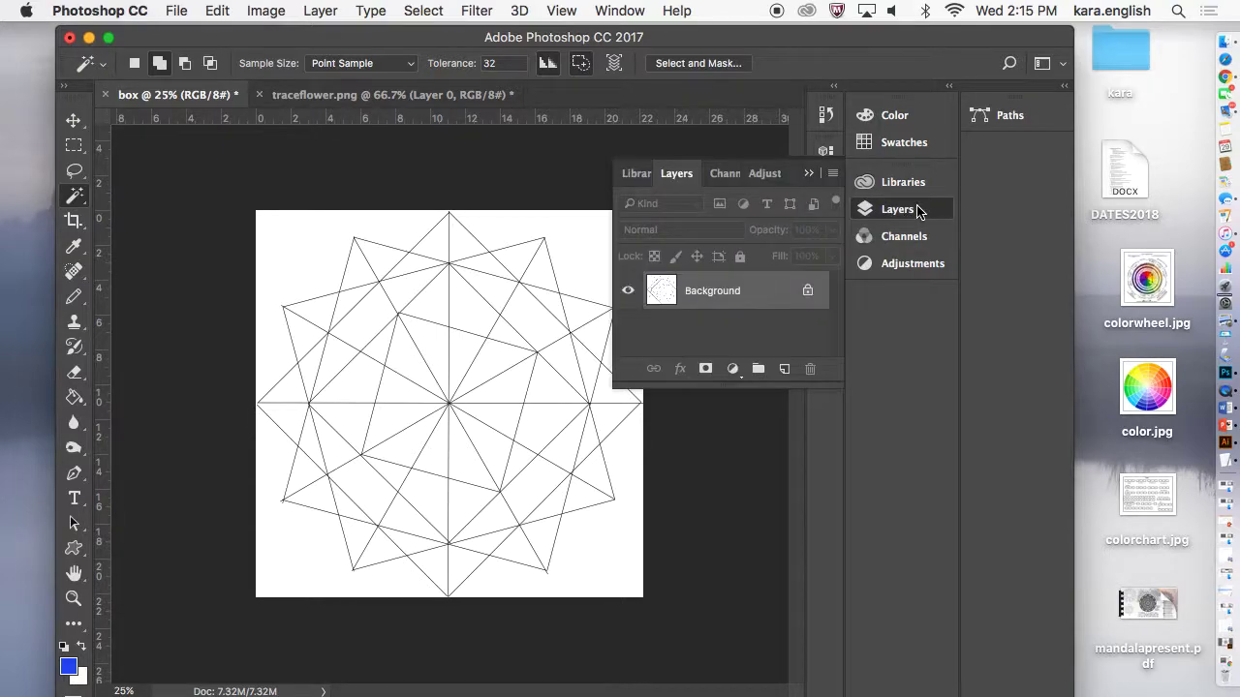
Step: Duplicate the flower layer of traceflower.png into the box document
click(428, 94)
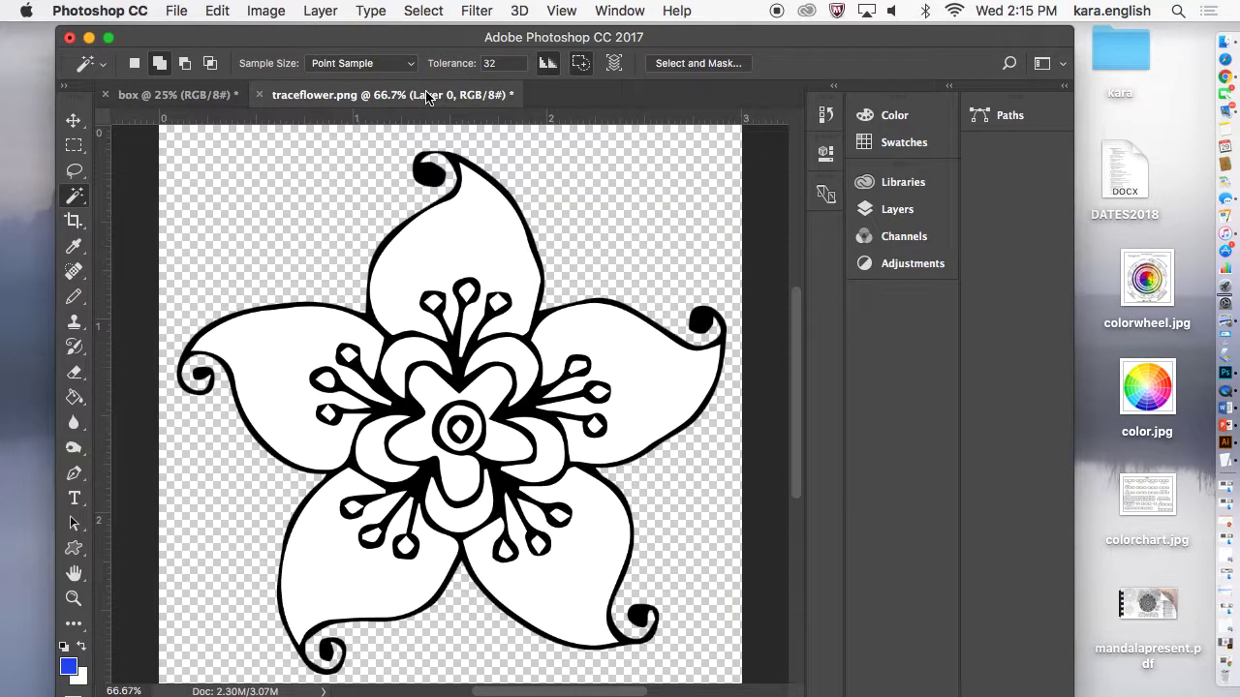
click(899, 213)
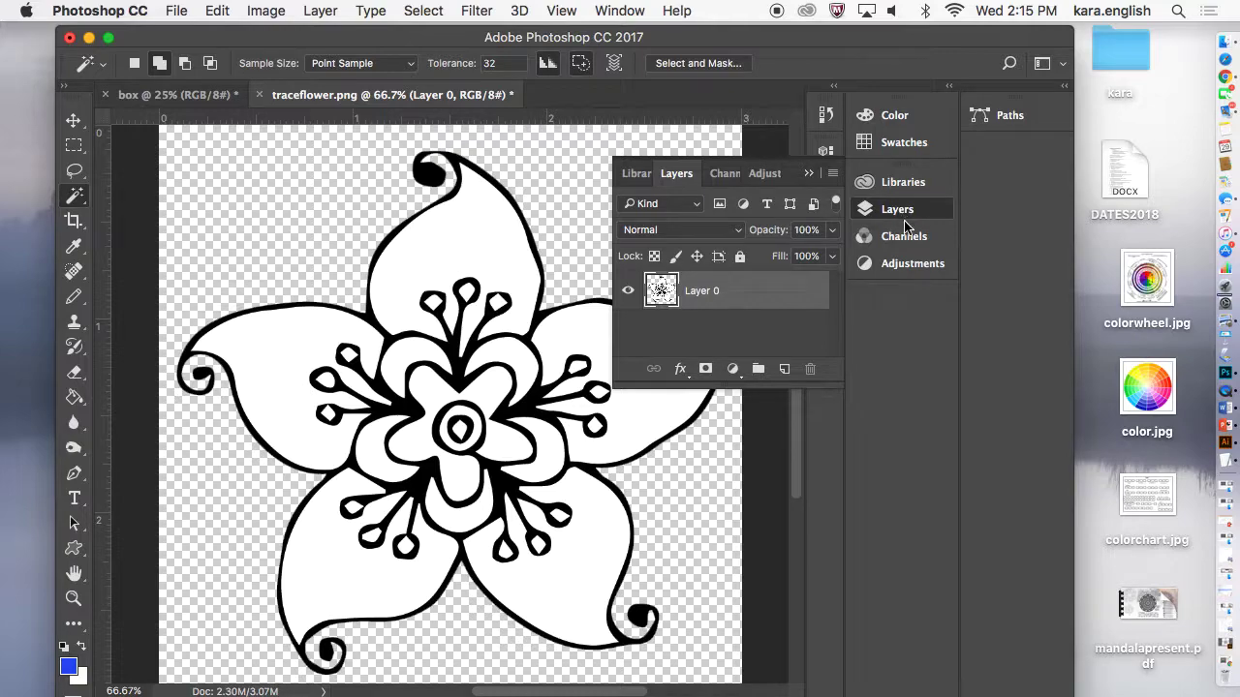
right_click(780, 292)
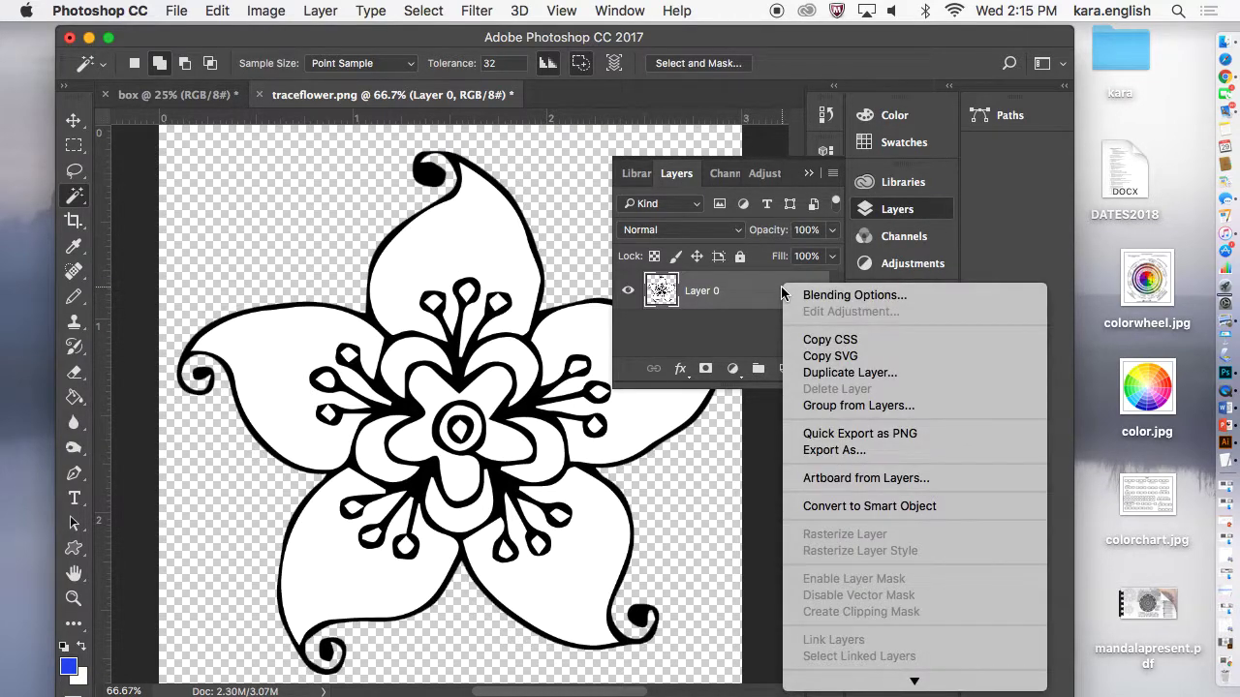
click(838, 374)
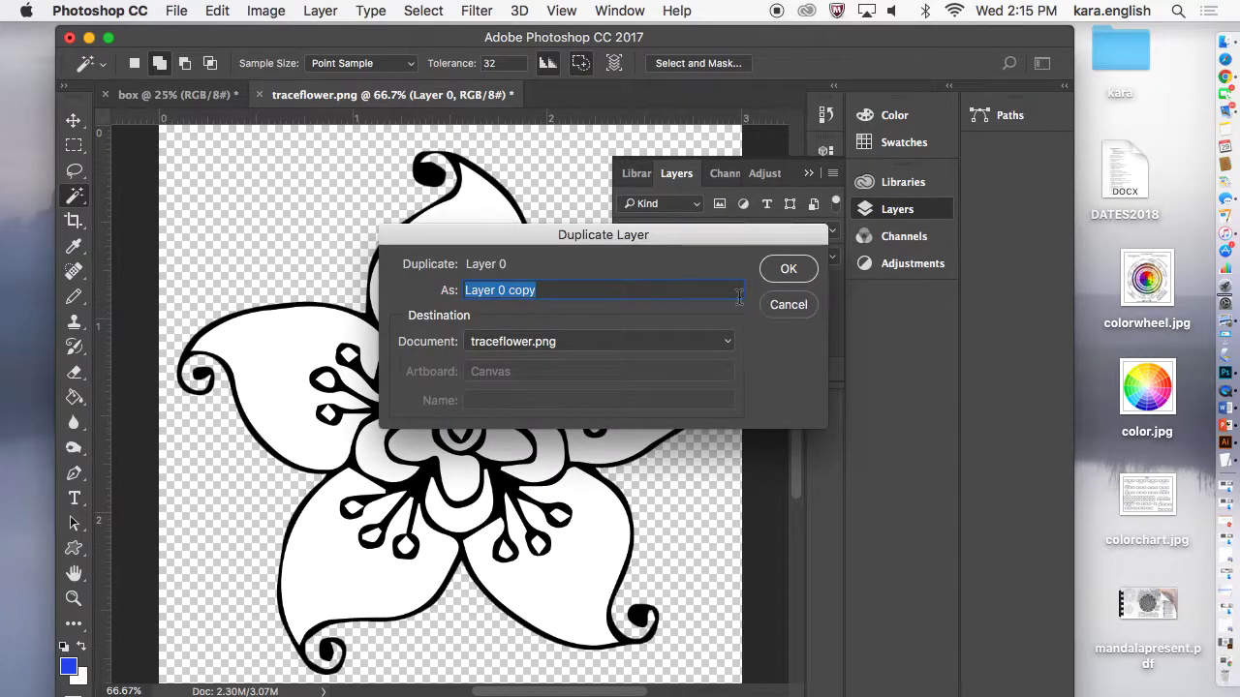
click(696, 349)
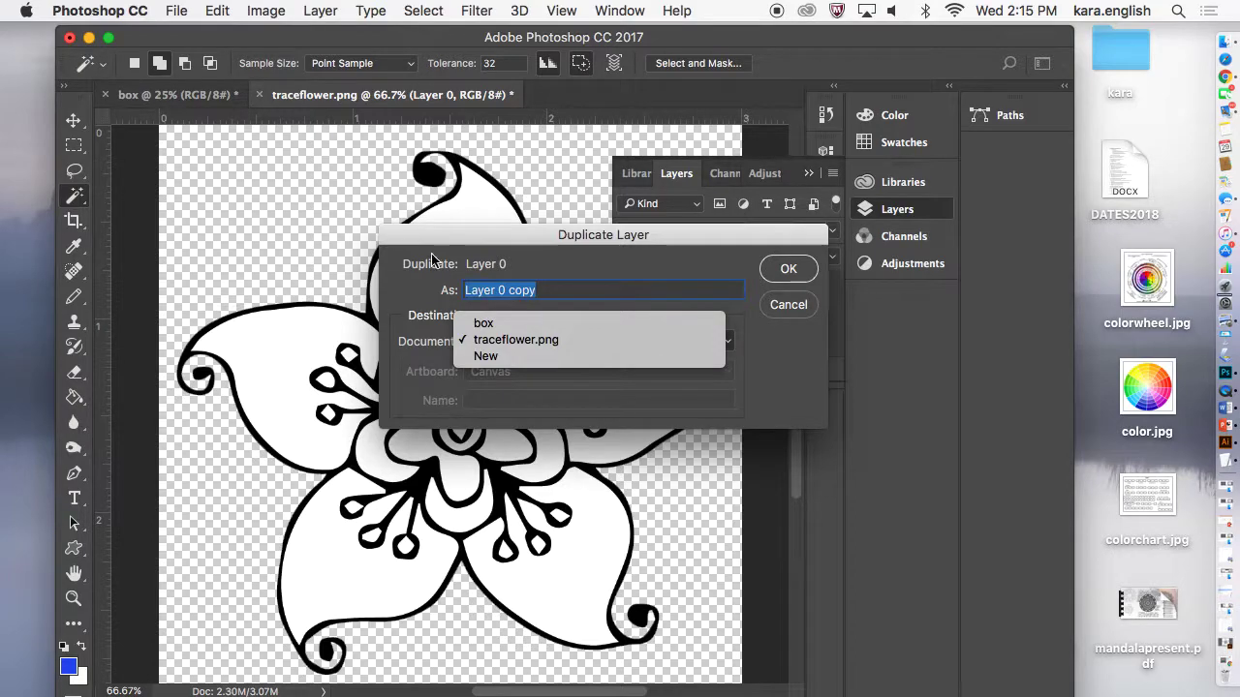
click(529, 323)
click(786, 268)
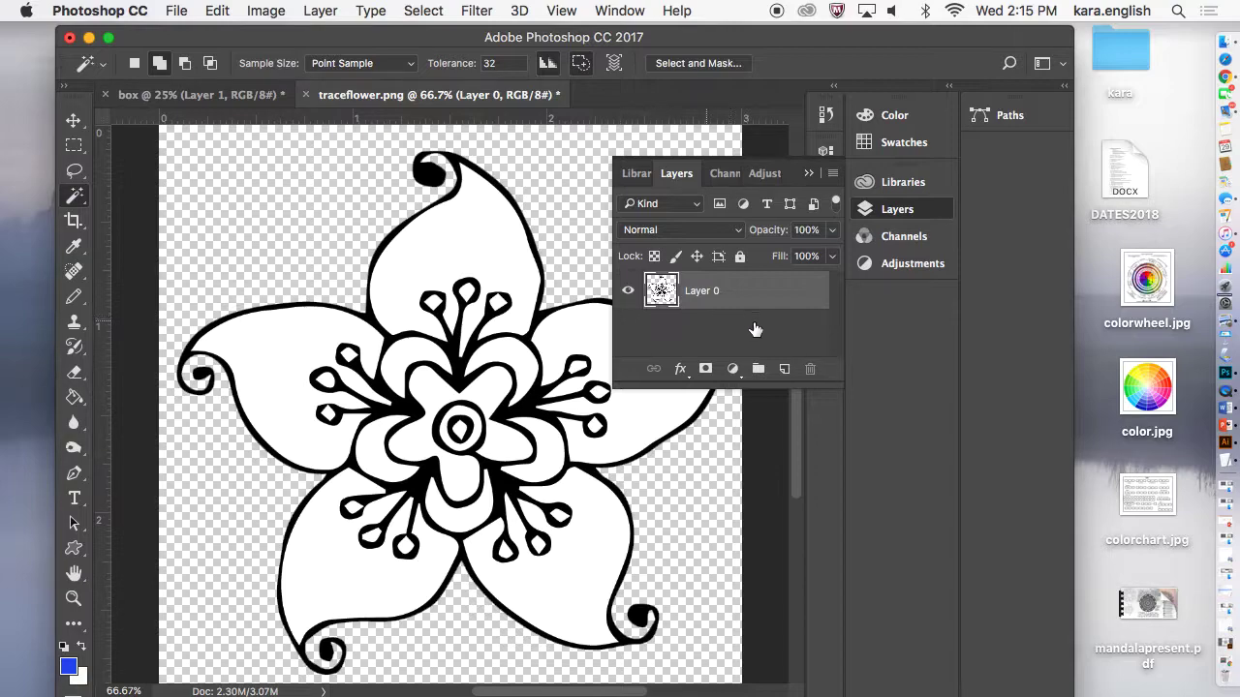
Step: In the box document, move the flower to the centre of the star-shaped line grid with the Move tool
click(213, 96)
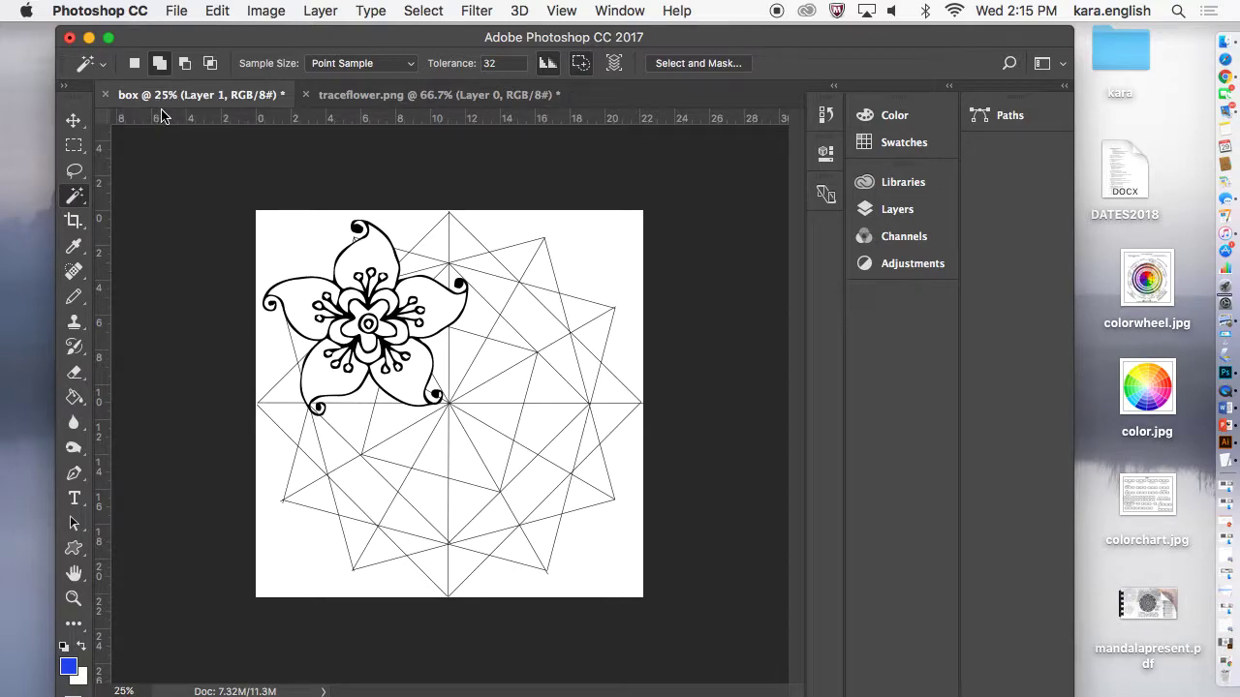
click(77, 123)
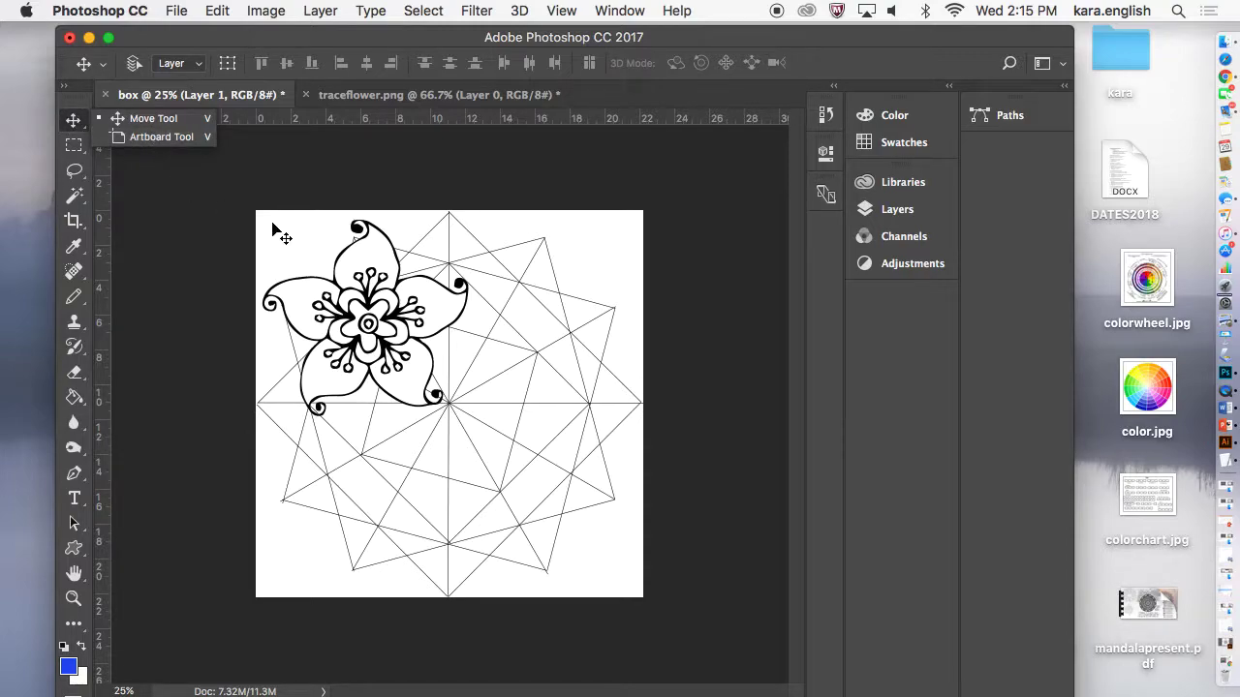
click(347, 308)
drag(350, 318, 428, 385)
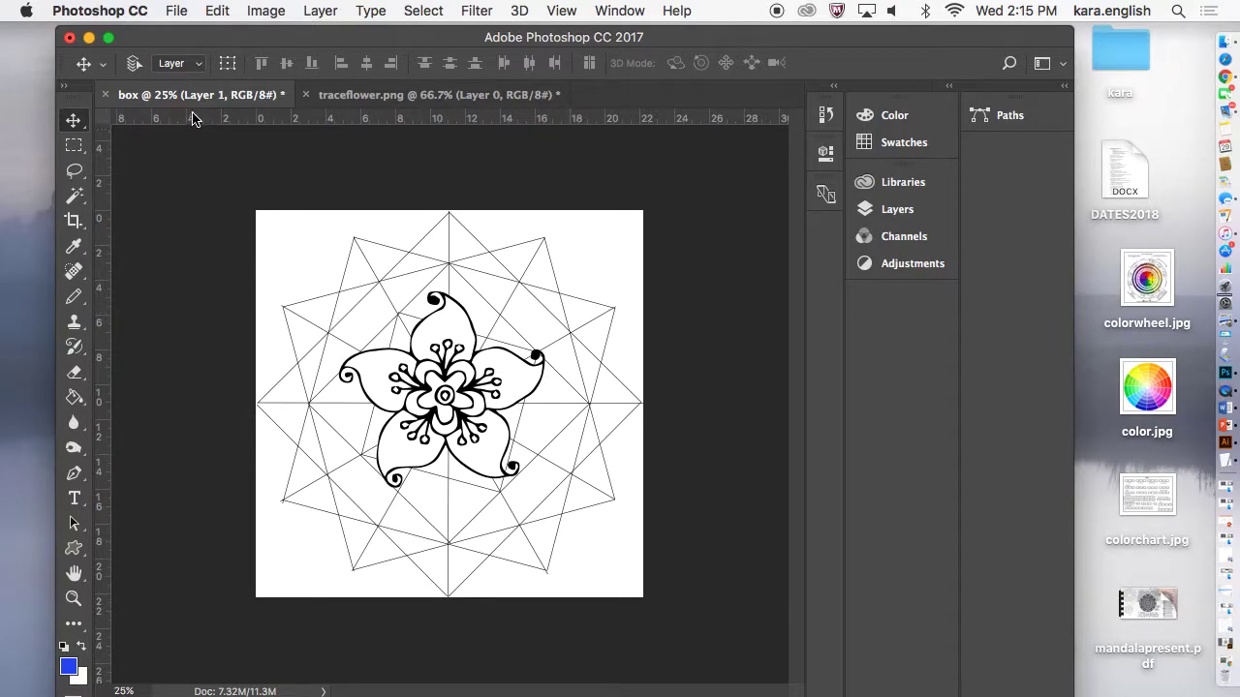
Step: Free-transform the flower: rotate it about -3.1°, scale it to about 104% width and 98% height, and shift it slightly upward
click(215, 12)
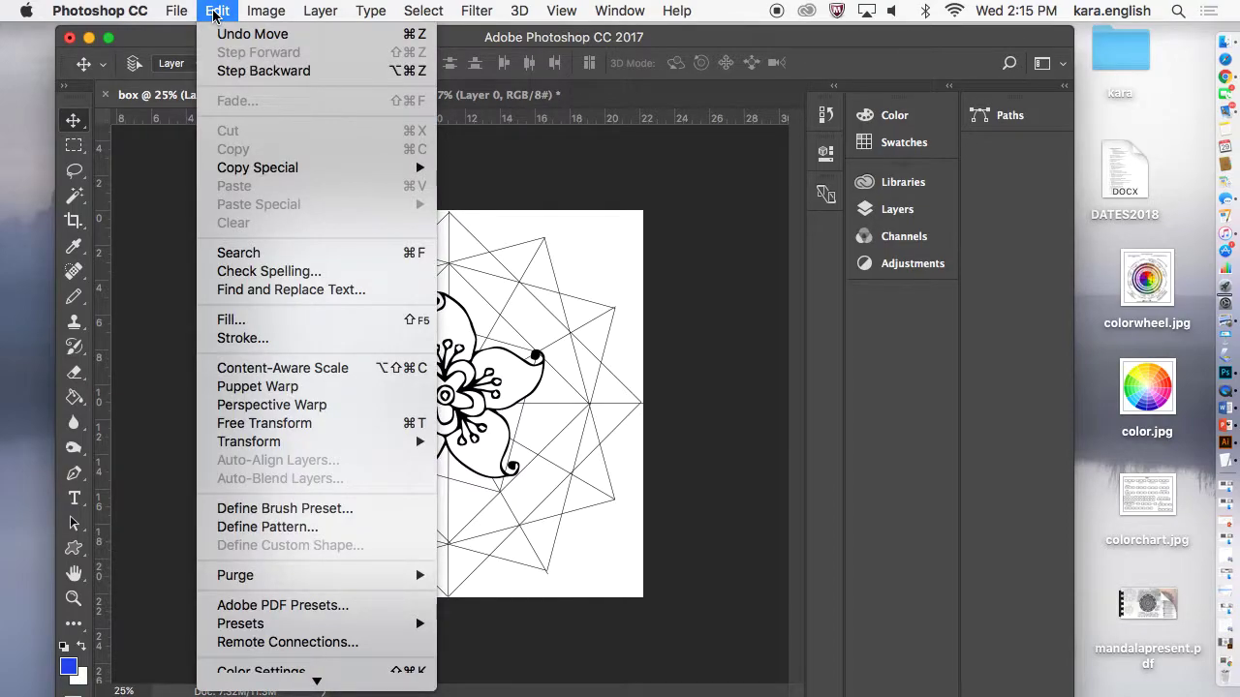
click(263, 423)
drag(301, 387, 333, 394)
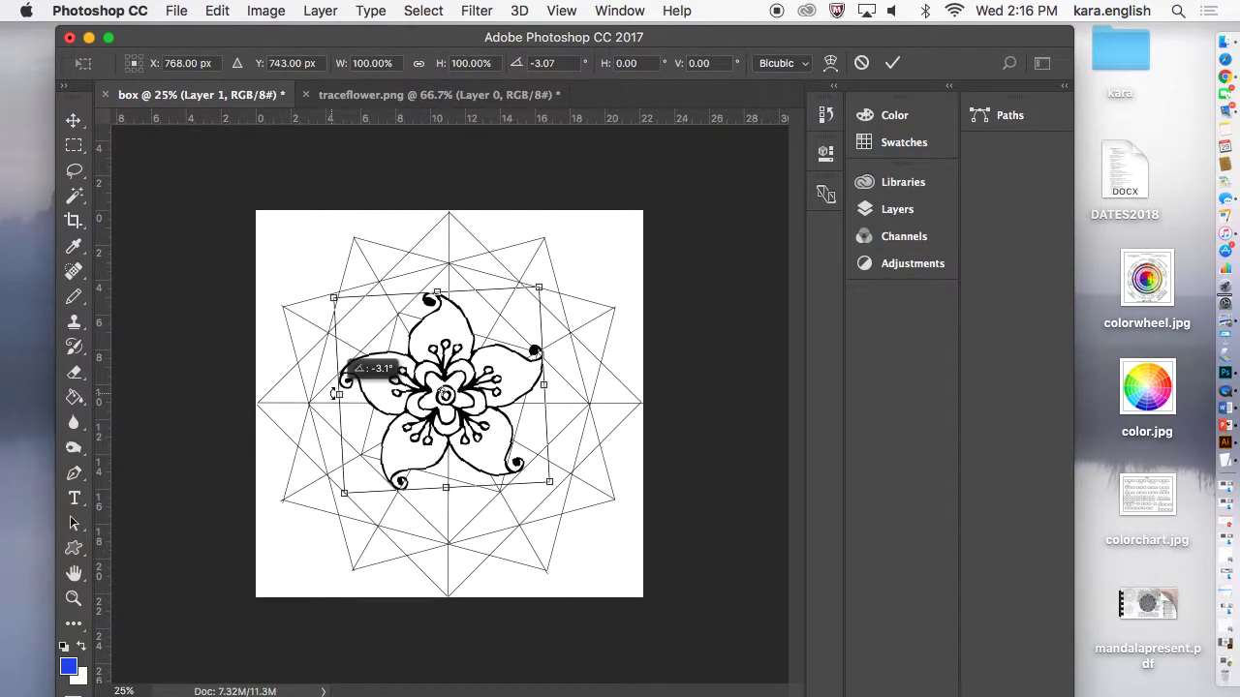
drag(538, 287, 539, 276)
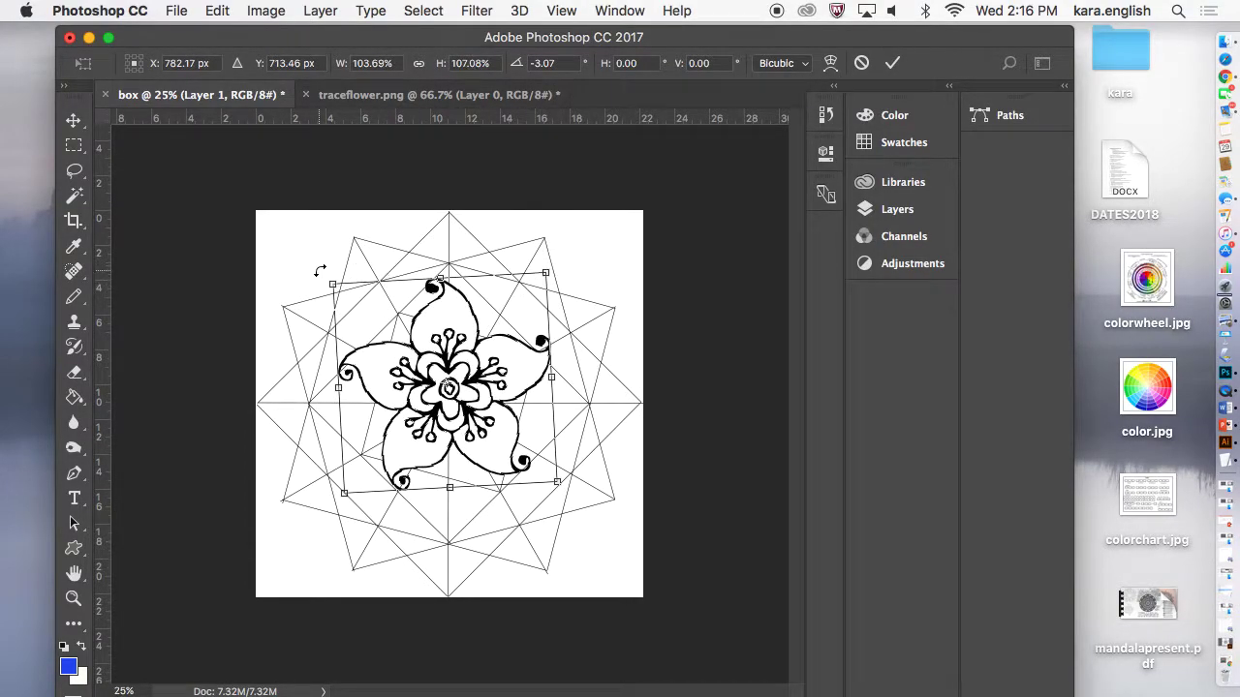
drag(333, 281, 344, 287)
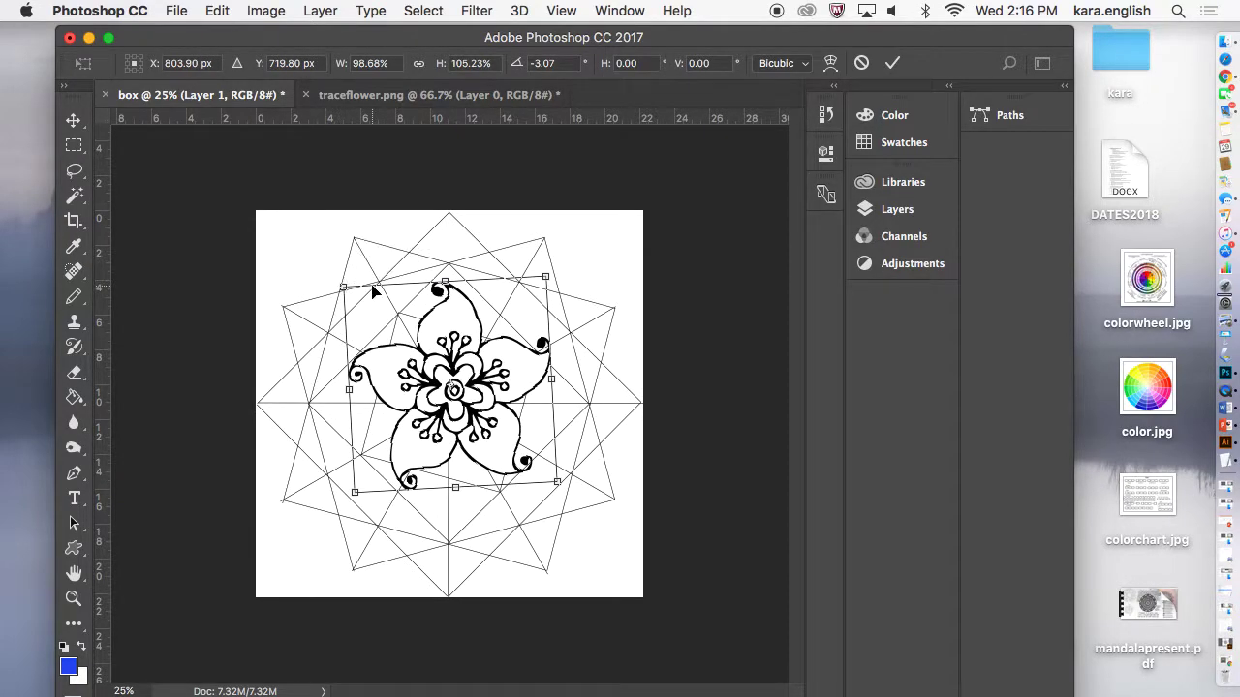
drag(444, 331, 441, 326)
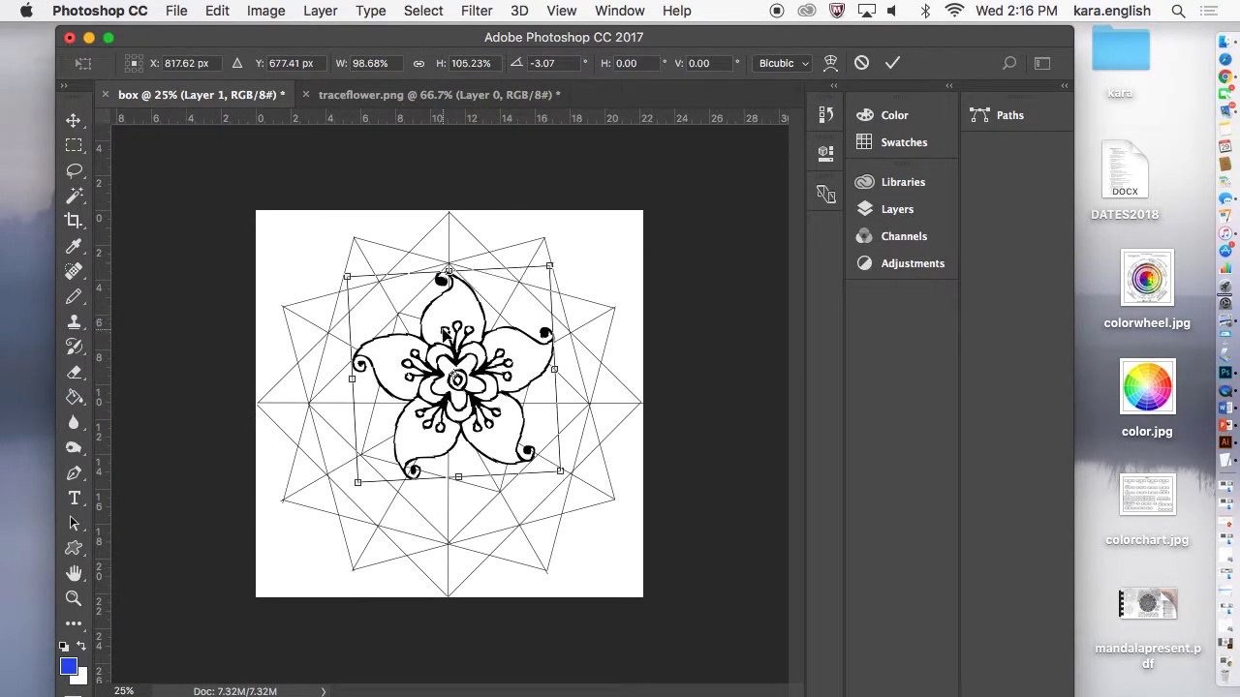
drag(355, 480, 346, 468)
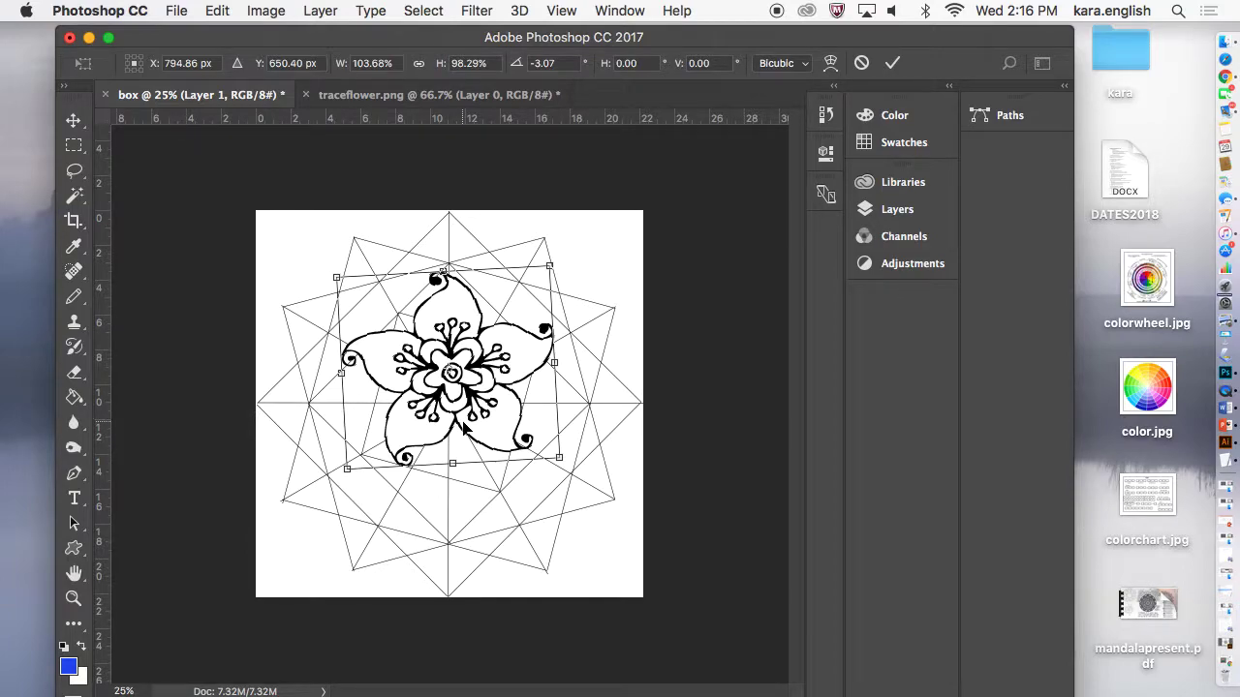
Step: Try skewing the flower by dragging in its corners, and discard the pending transformation
click(215, 12)
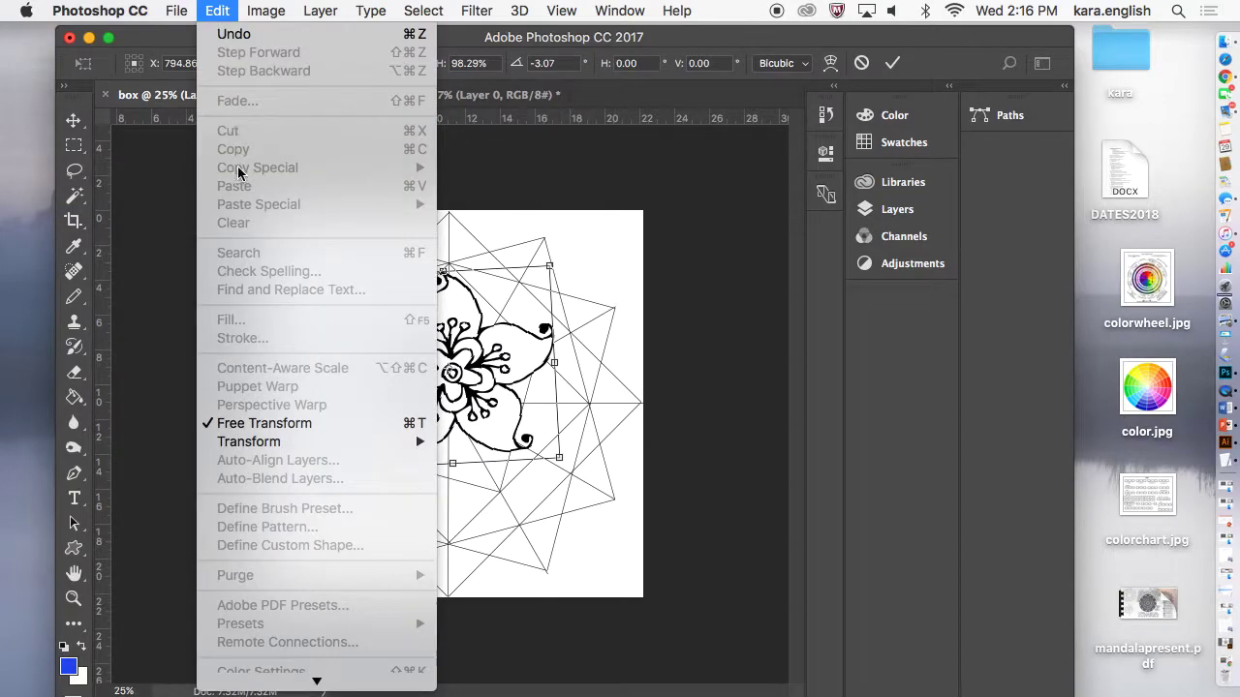
mouse_move(273, 442)
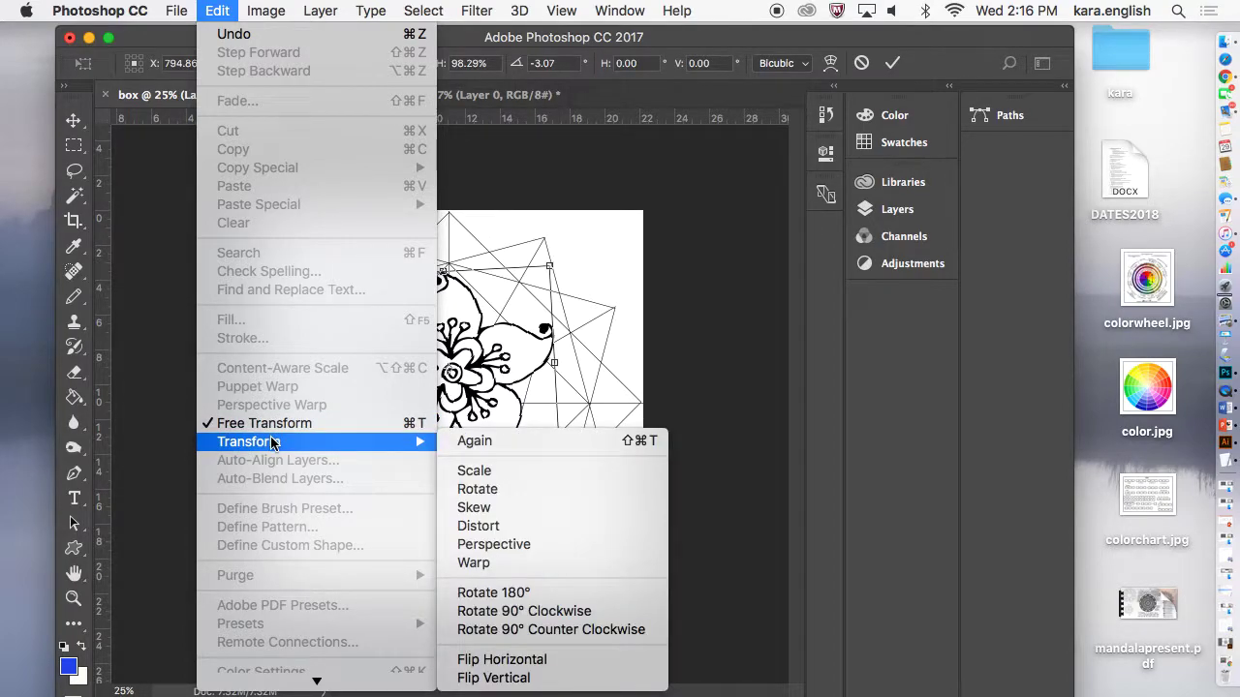
click(475, 507)
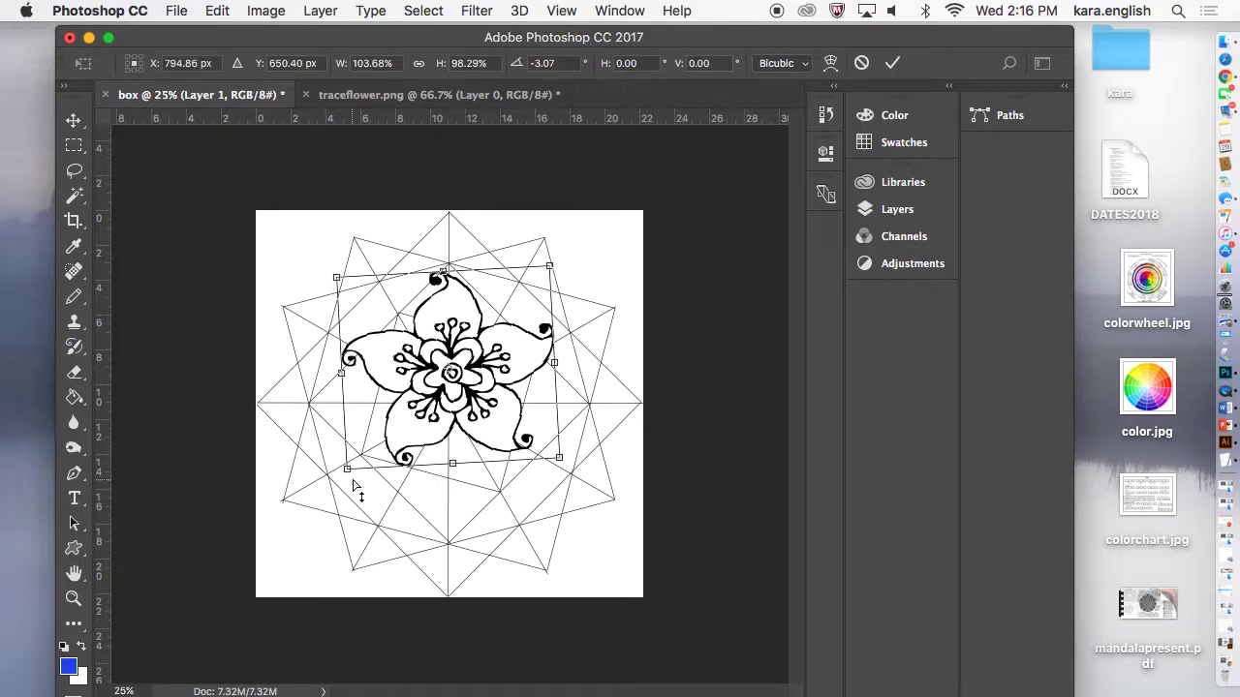
mouse_move(346, 471)
mouse_down()
mouse_move(374, 468)
mouse_move(329, 459)
mouse_move(346, 457)
mouse_up()
drag(341, 281, 387, 278)
drag(475, 281, 535, 321)
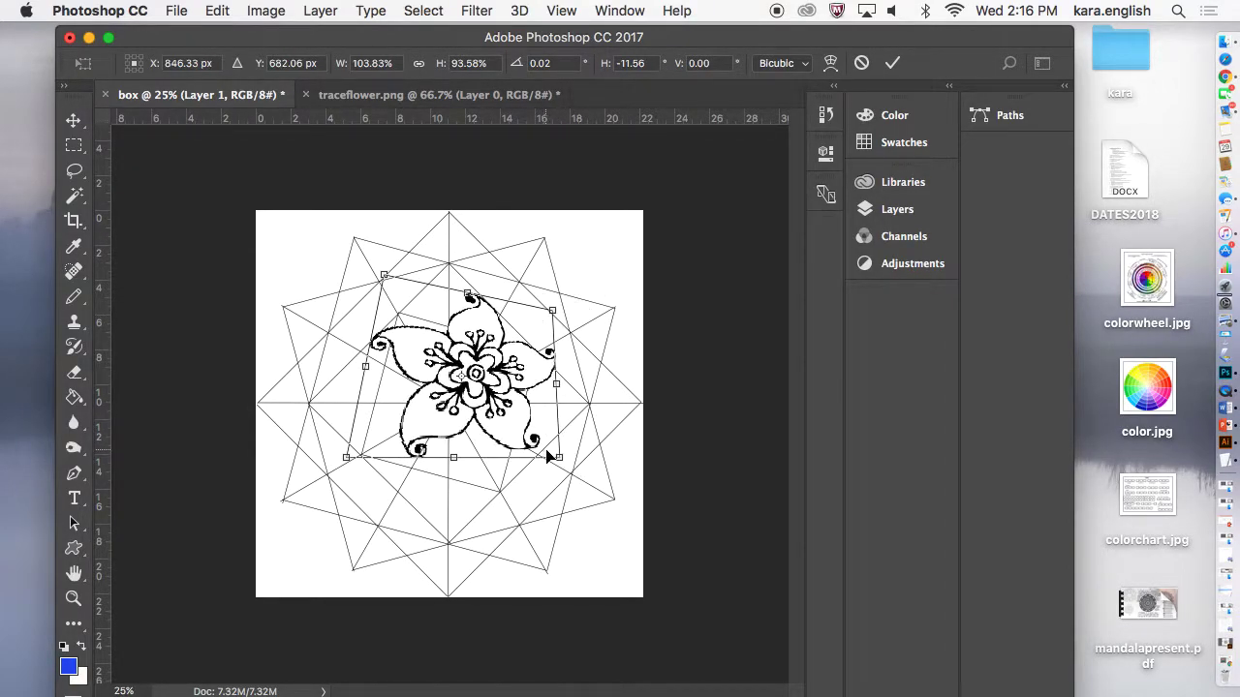
drag(559, 459, 517, 476)
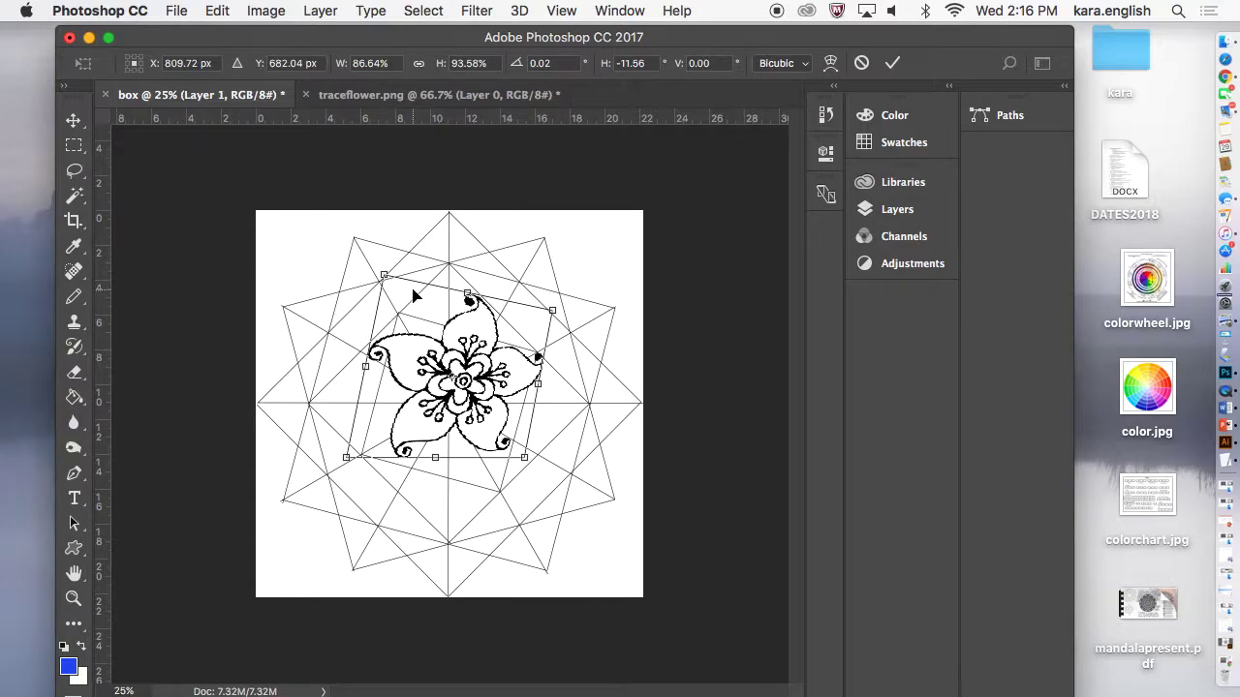
drag(384, 277, 421, 282)
drag(553, 311, 536, 390)
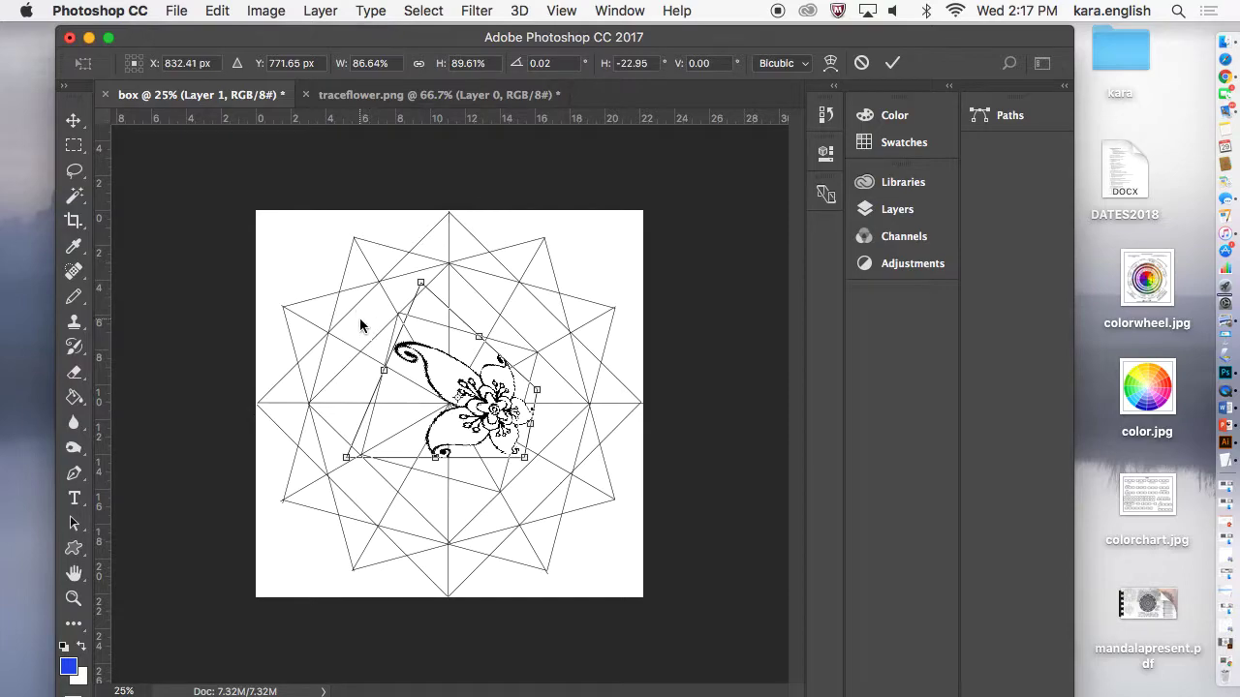
drag(538, 390, 549, 322)
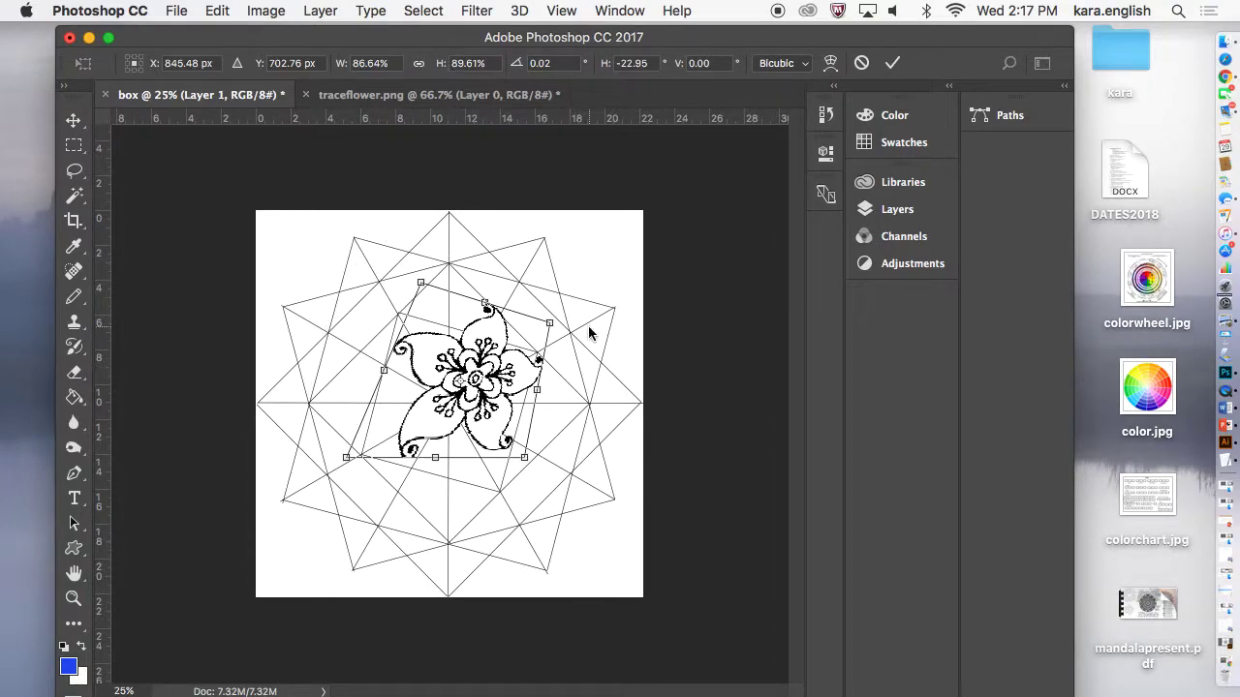
click(73, 376)
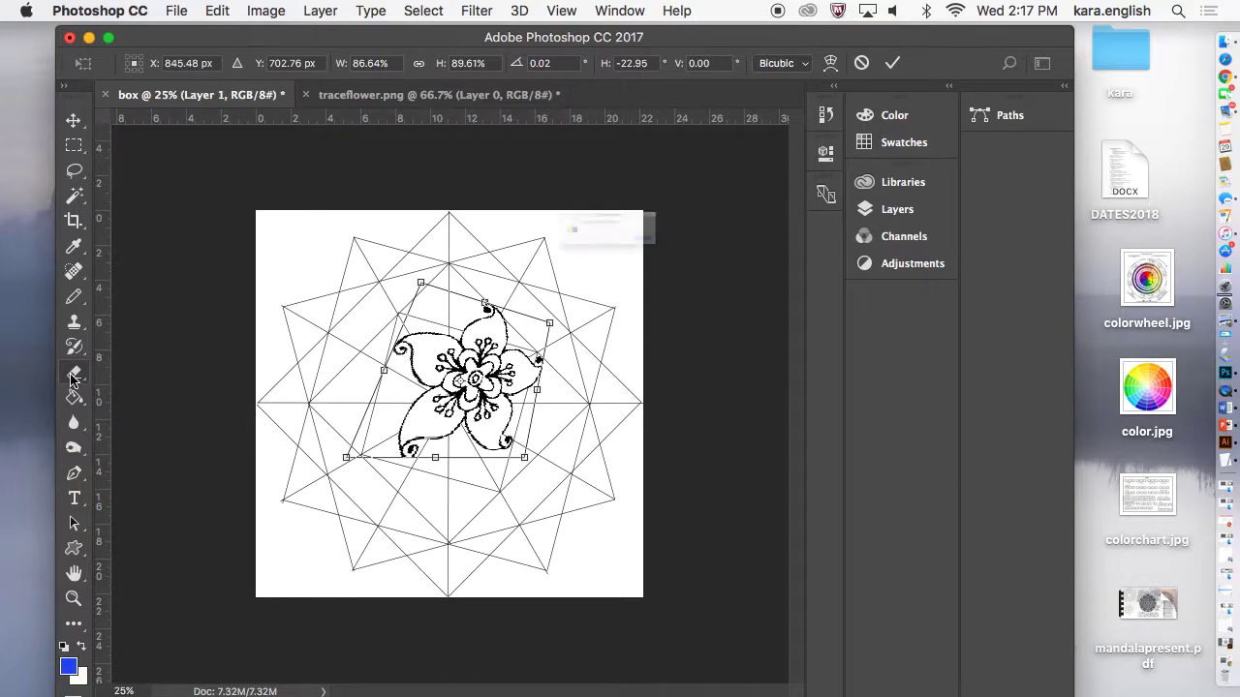
click(547, 281)
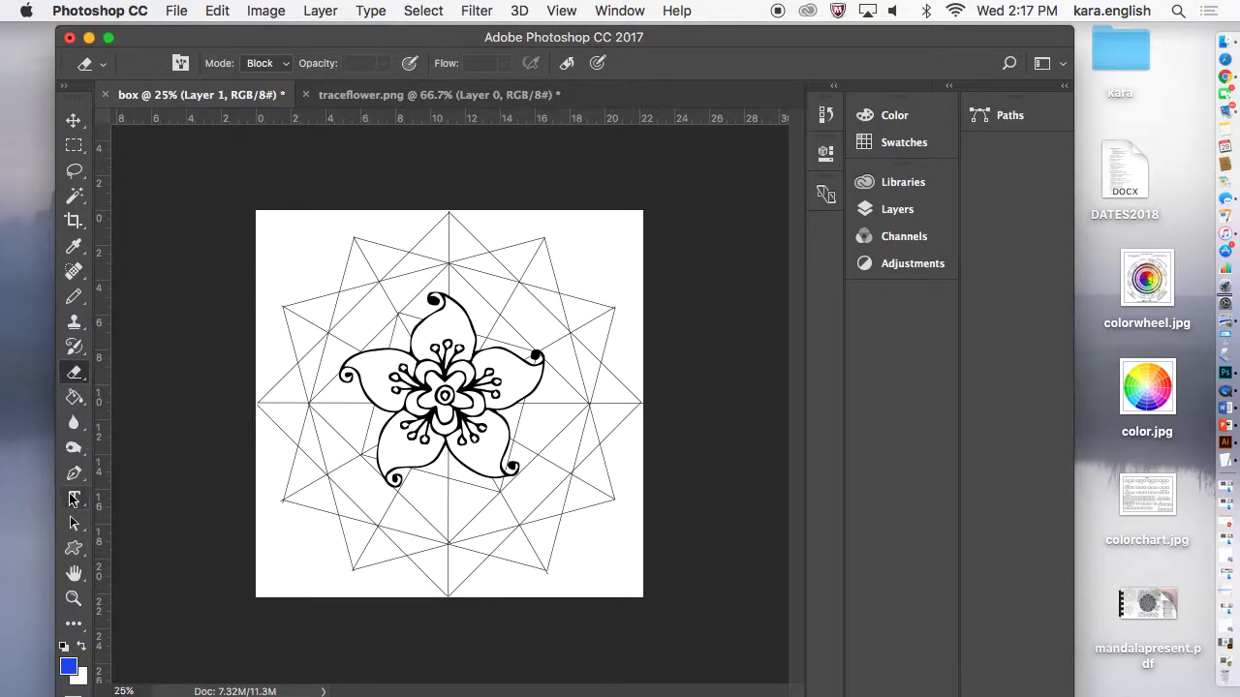
Step: Set up the Custom Shape tool with the heart-shaped leaf and curling vine ornament
click(74, 549)
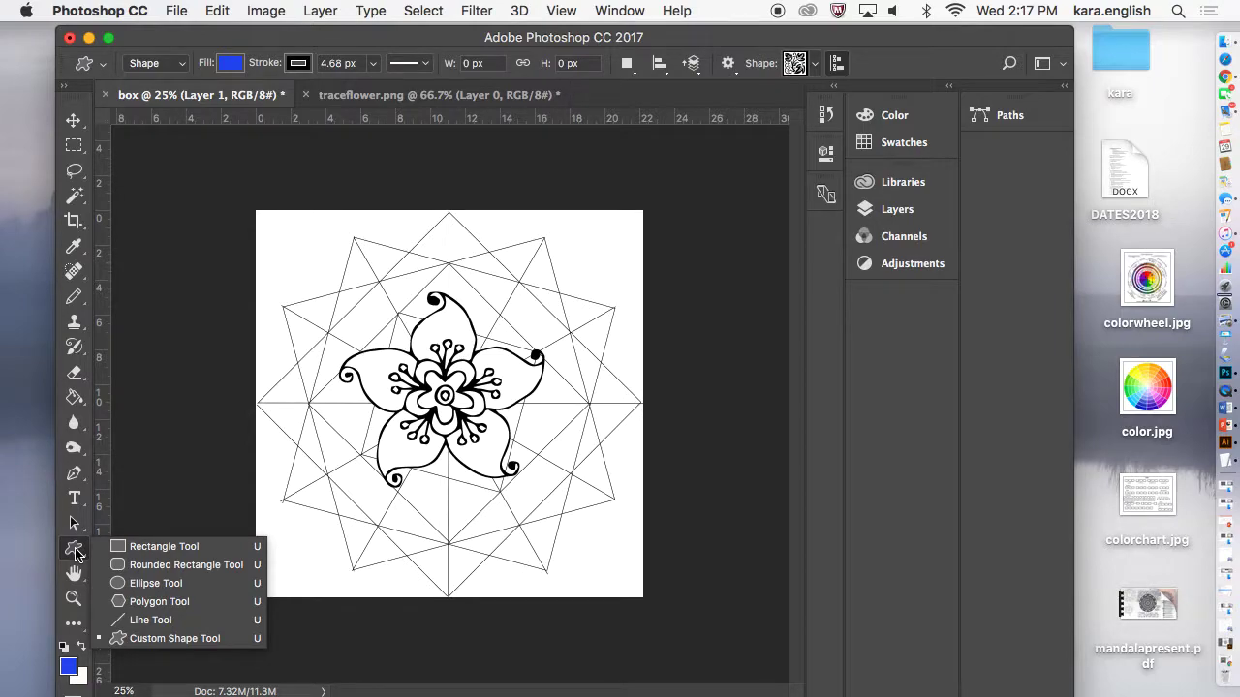
click(160, 639)
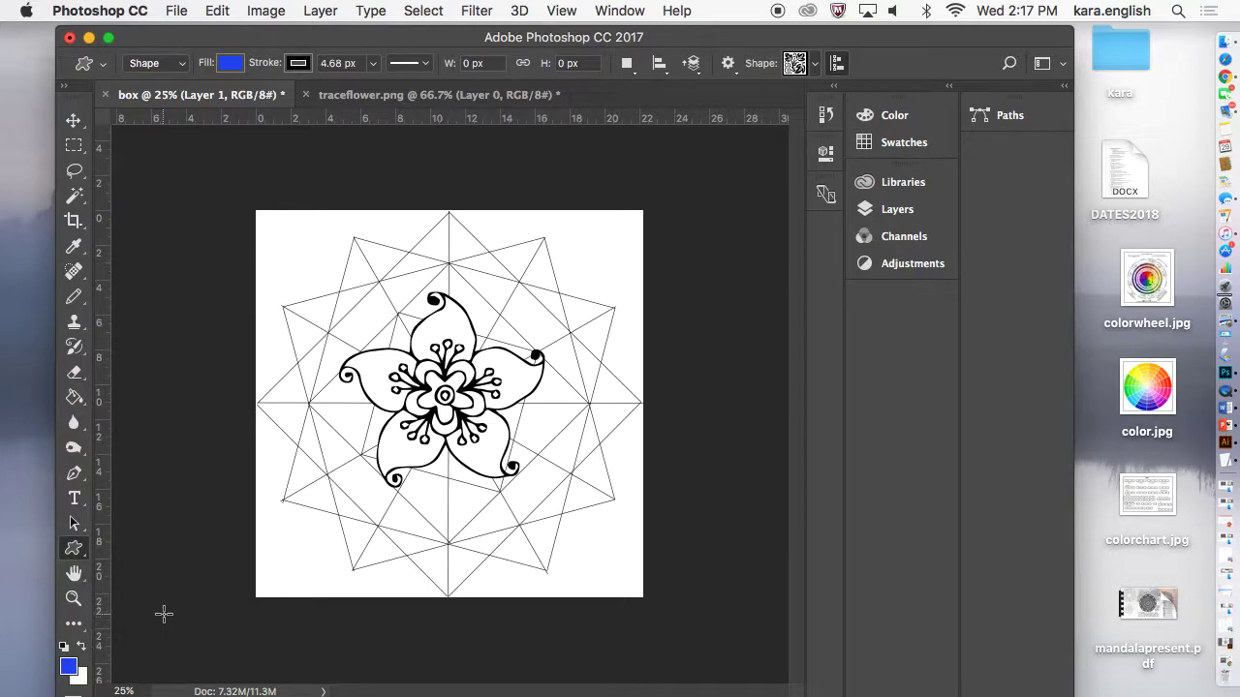
click(815, 64)
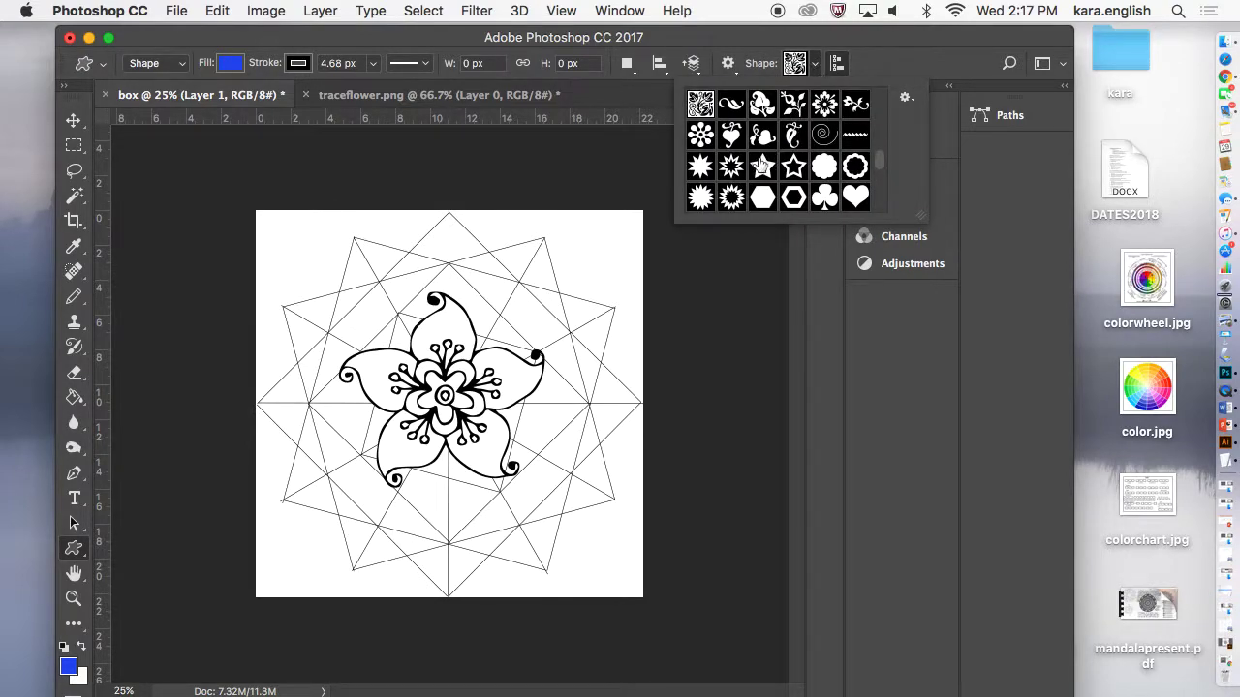
click(765, 141)
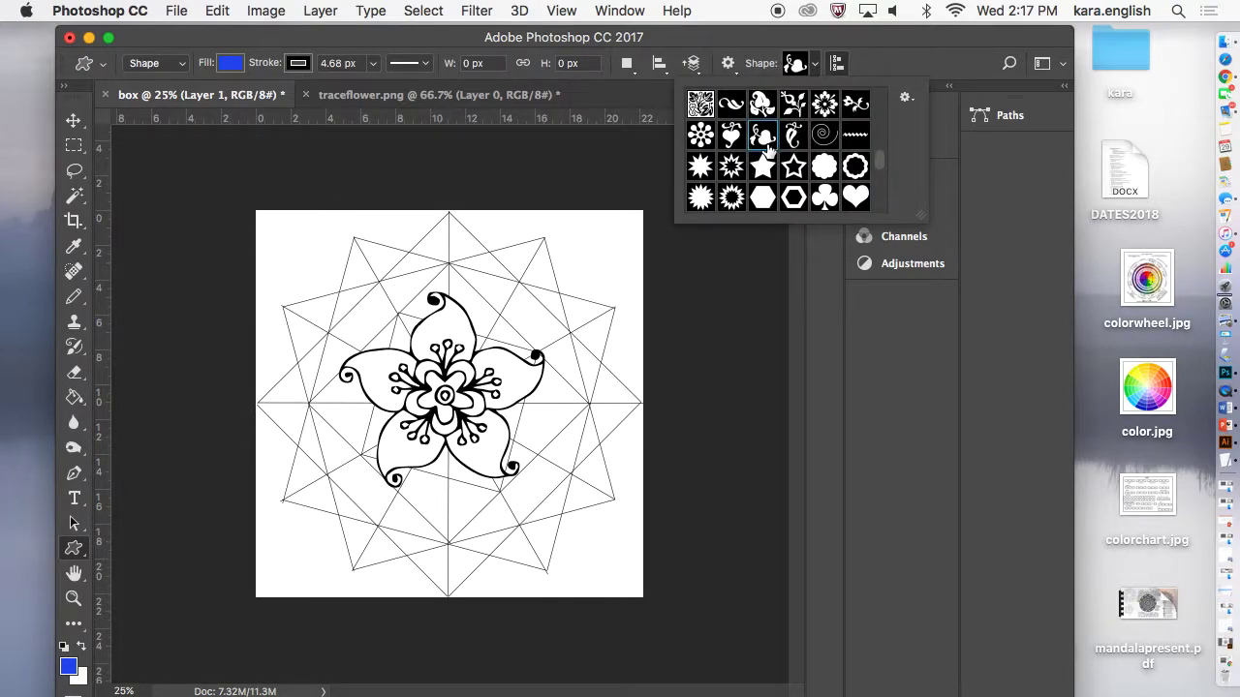
Step: Draw an unfilled ornament about 271 by 221 px above the flower's right petal, and move it below that petal
drag(523, 326, 592, 271)
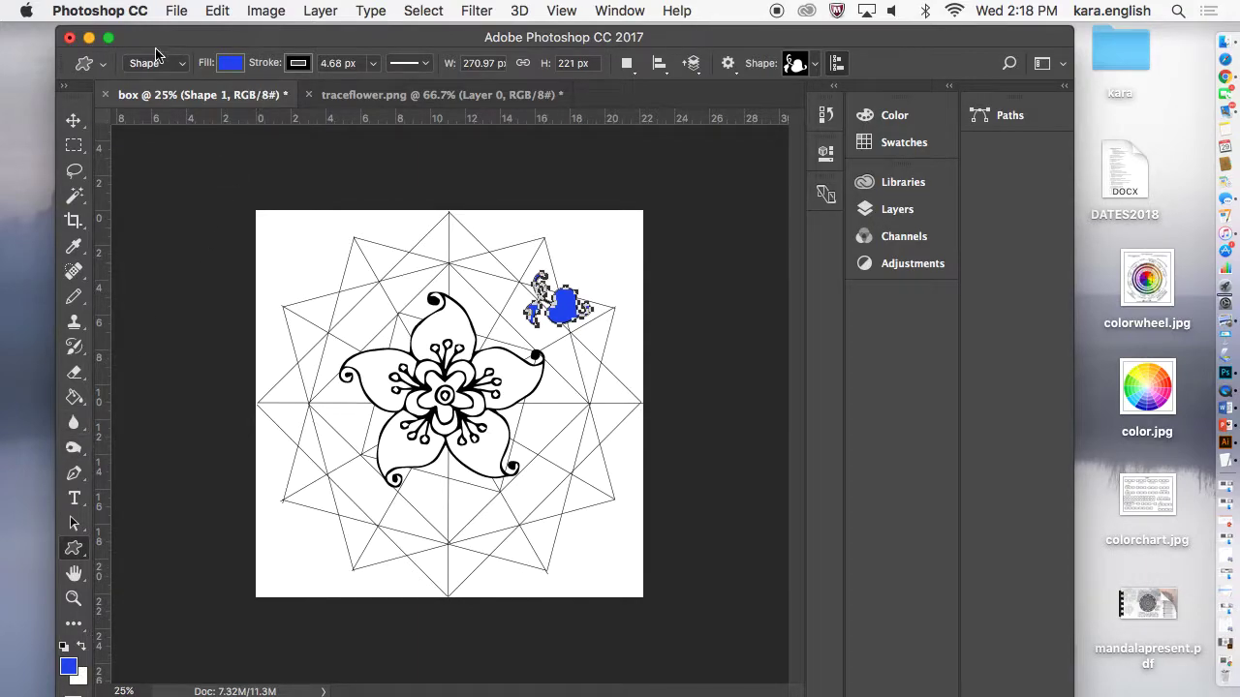
click(232, 71)
click(147, 101)
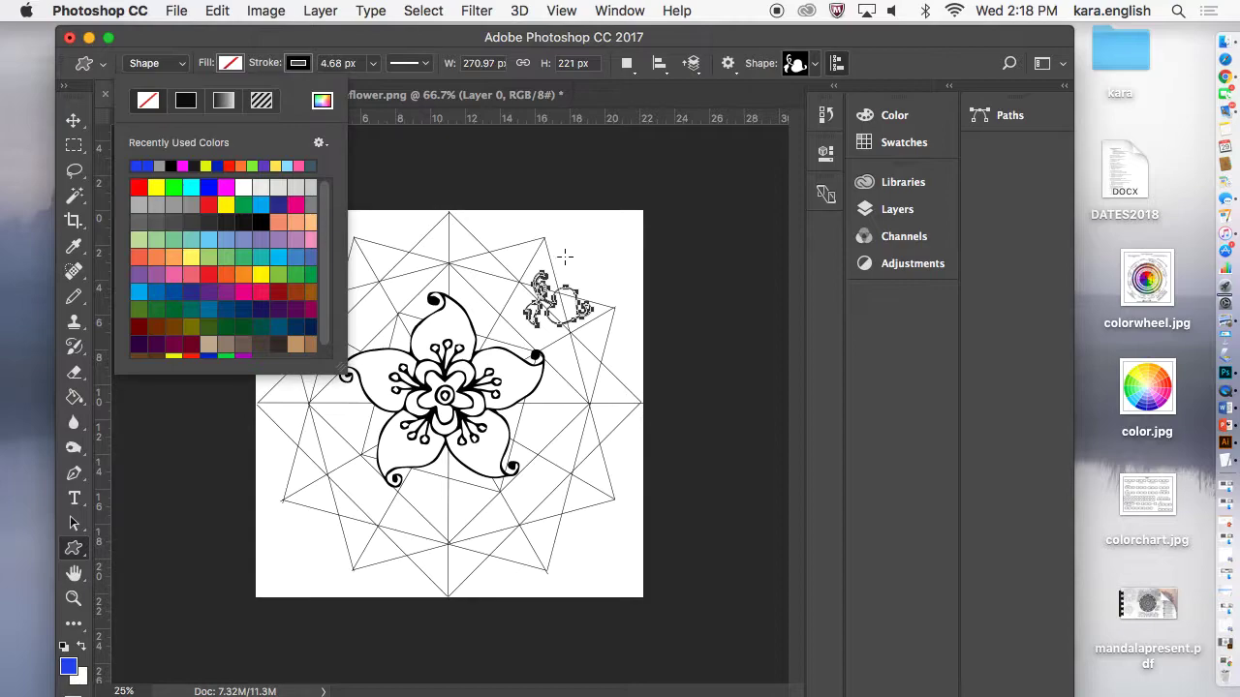
click(74, 120)
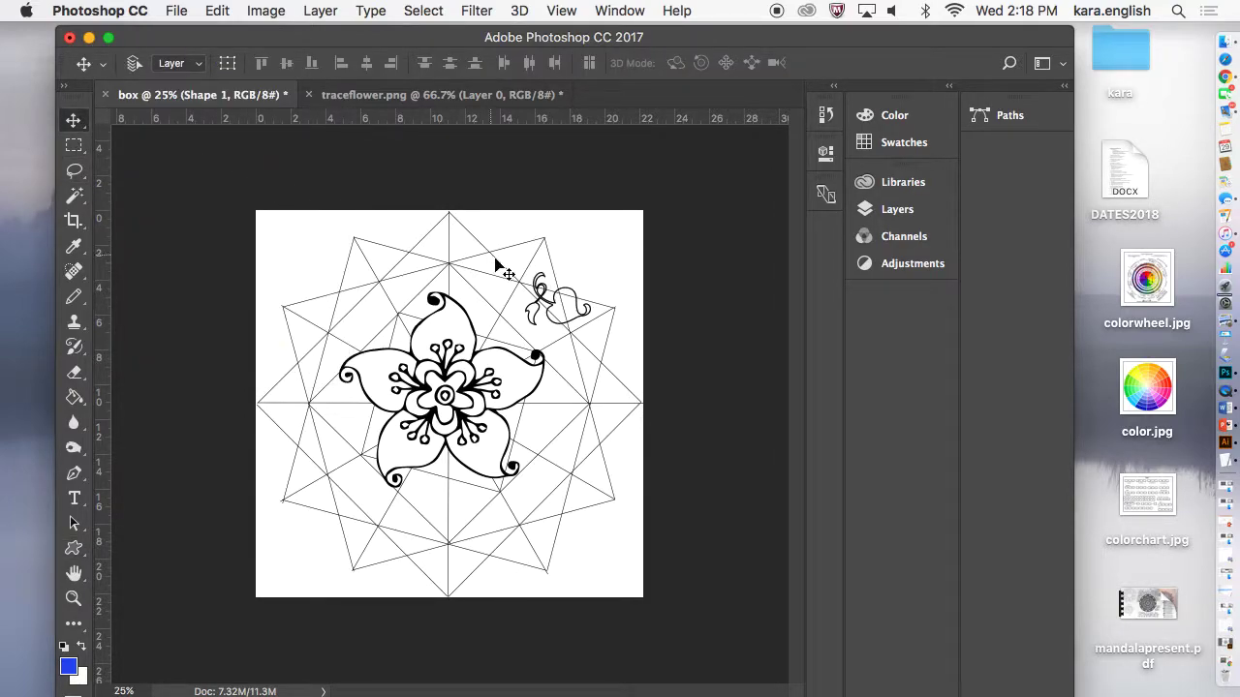
mouse_move(562, 315)
mouse_down()
mouse_move(525, 318)
mouse_move(535, 428)
mouse_up()
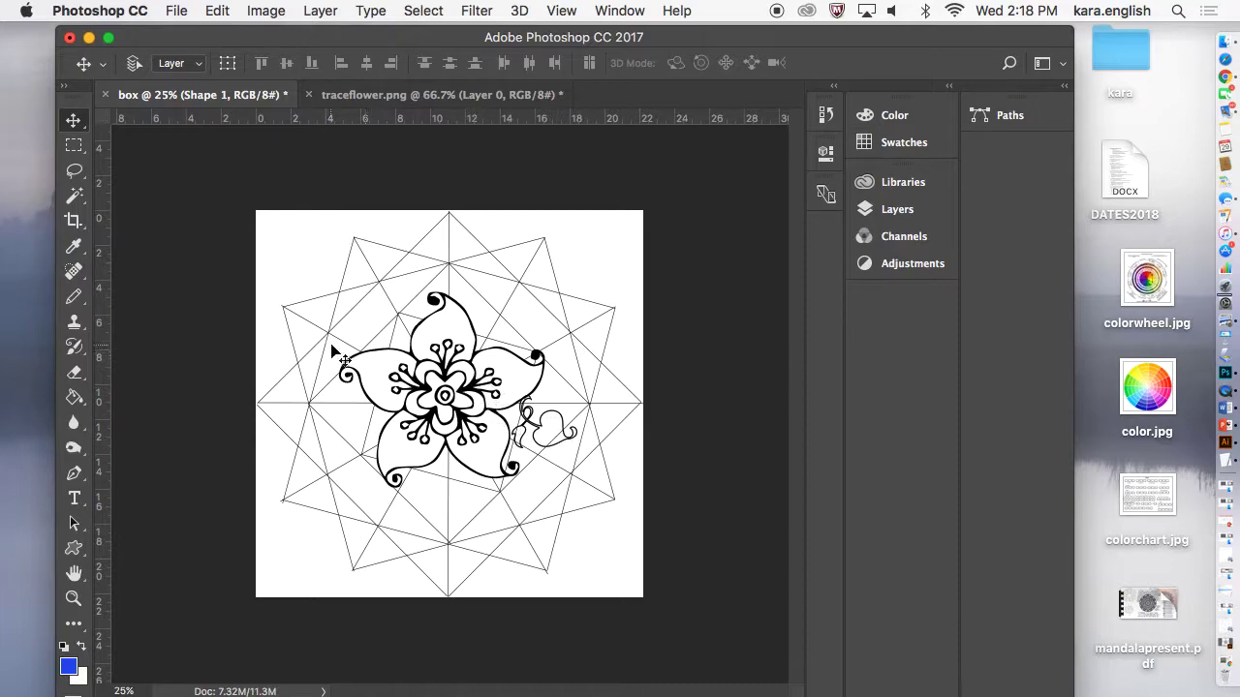
Step: Undo the ornament's move, its fill removal and its creation
click(215, 11)
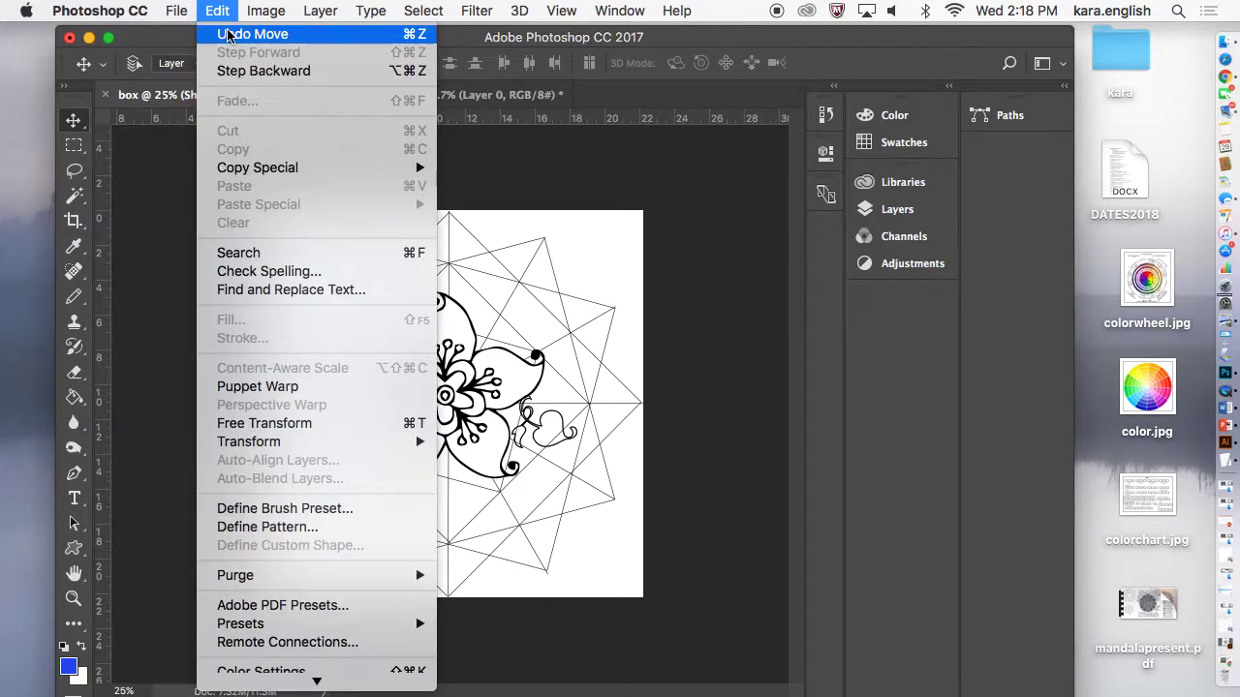
click(251, 71)
click(216, 10)
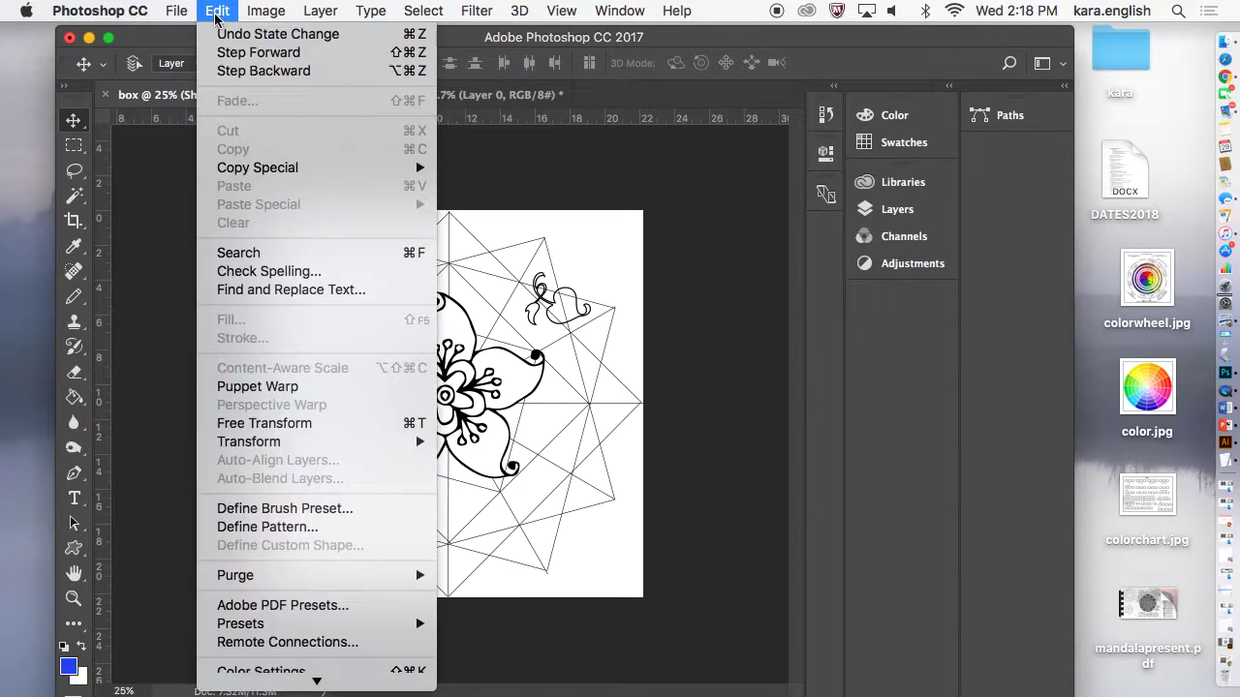
click(233, 71)
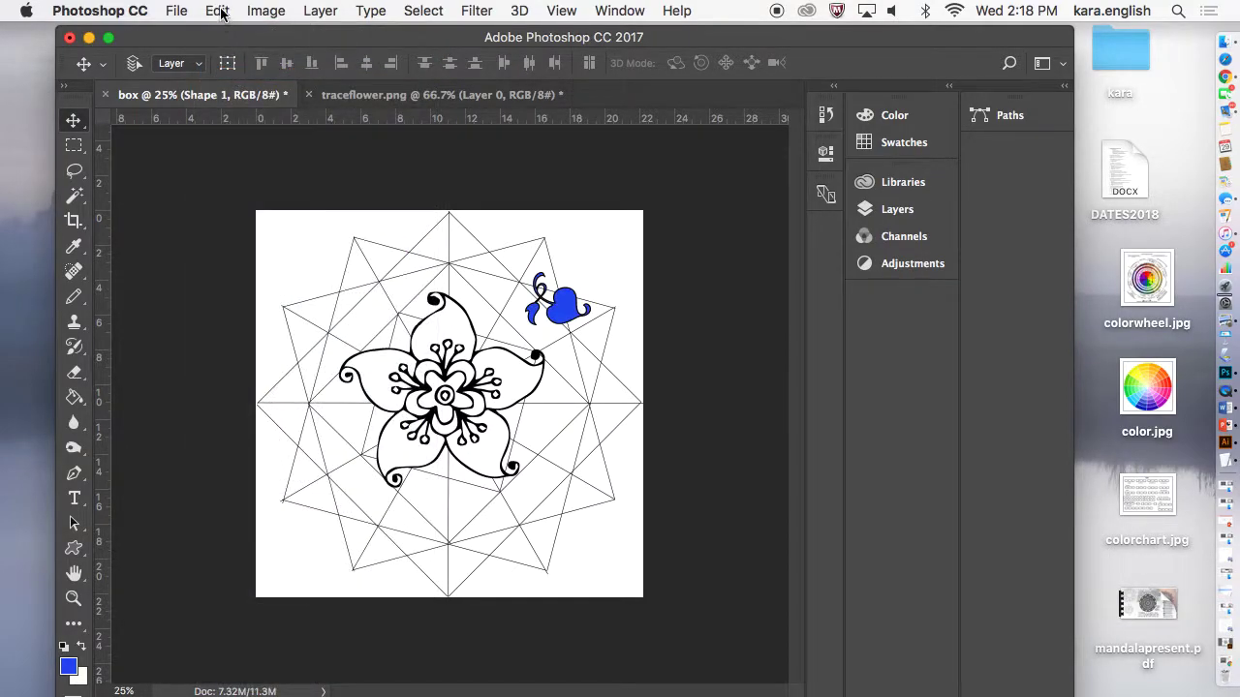
click(222, 11)
click(235, 70)
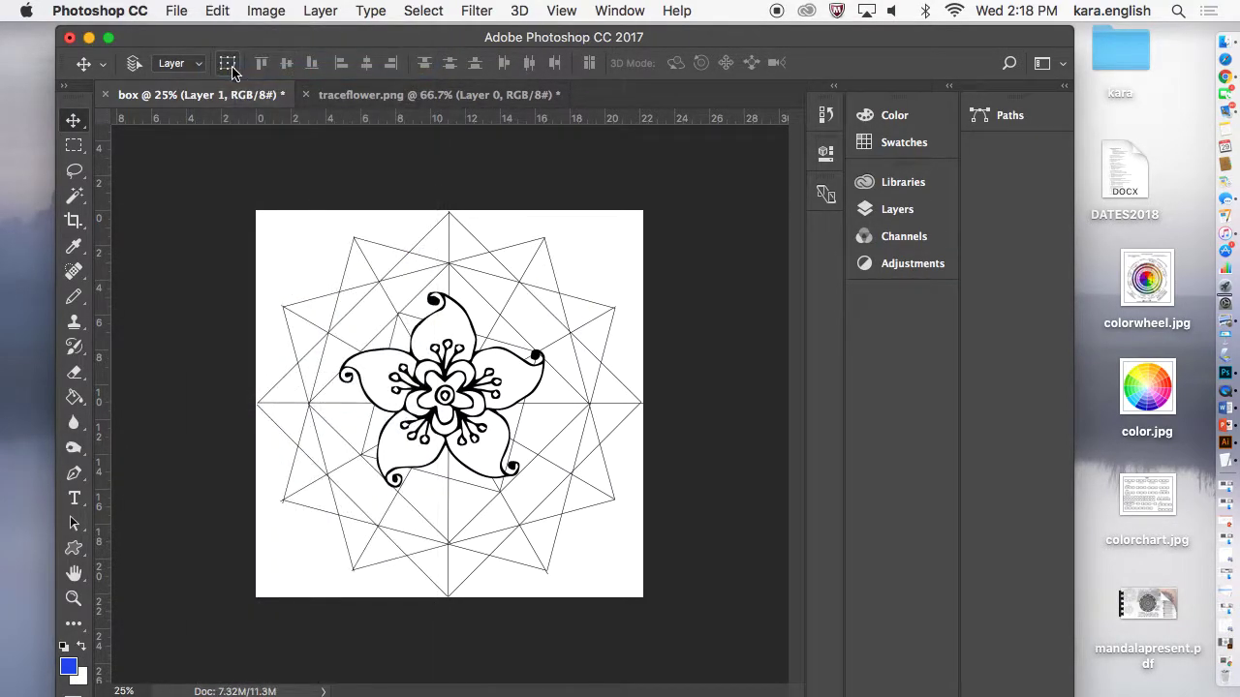
Step: Set the custom shape's stroke width to 8.28 px and place a 100 by 100 px ornament at the canvas's upper edge
click(75, 550)
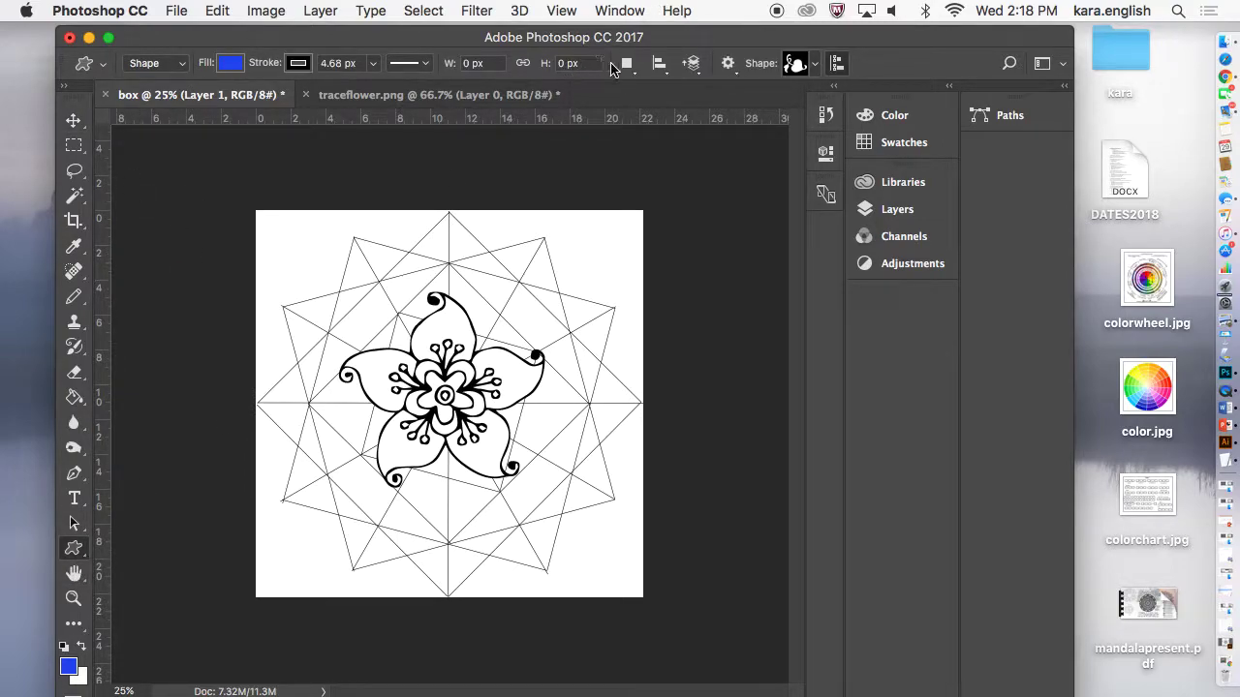
click(373, 63)
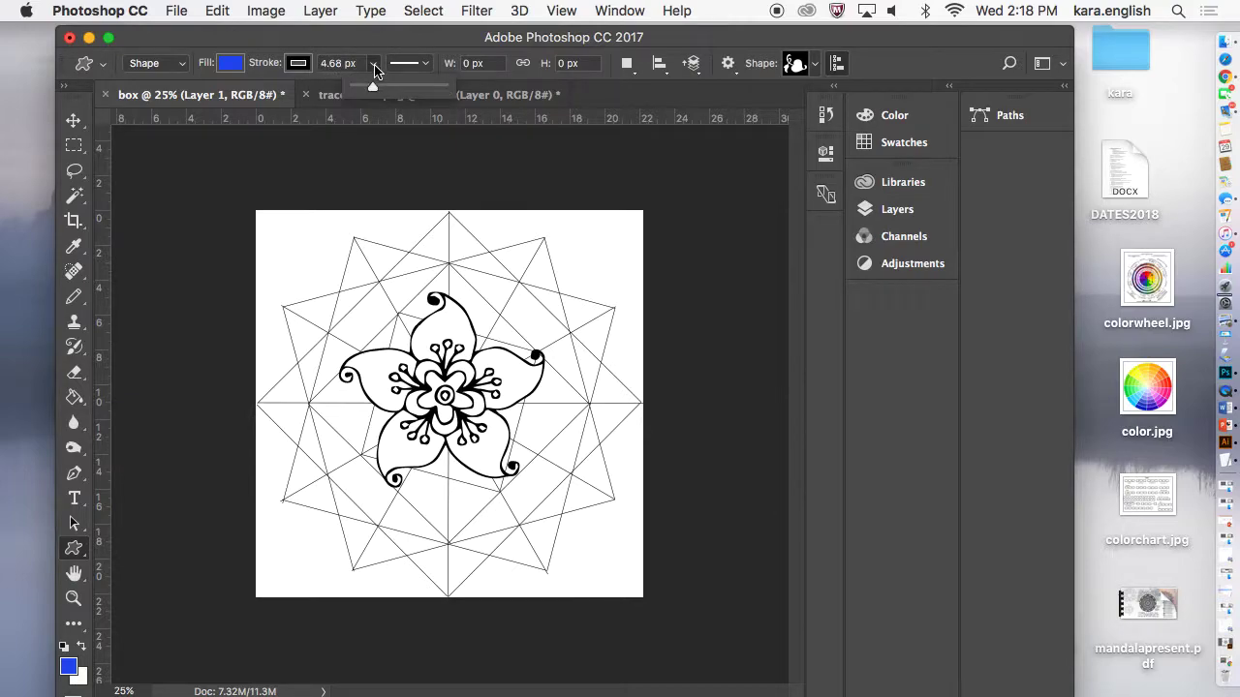
drag(373, 88, 379, 90)
click(534, 196)
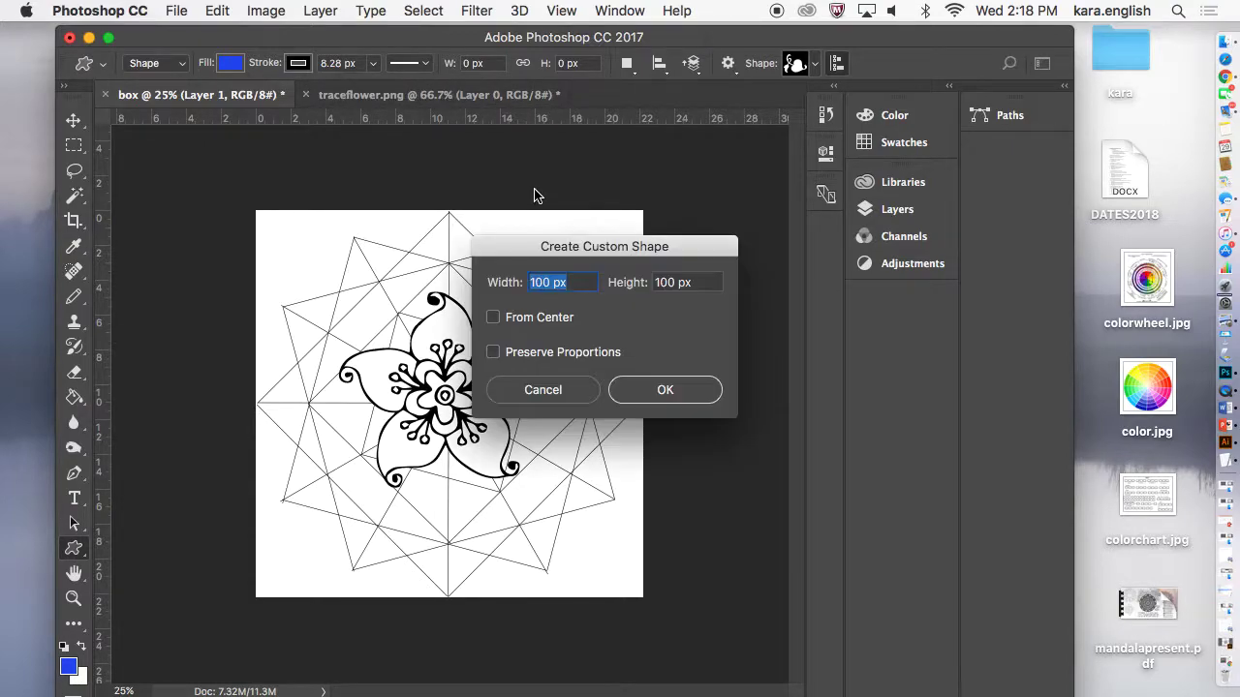
click(657, 393)
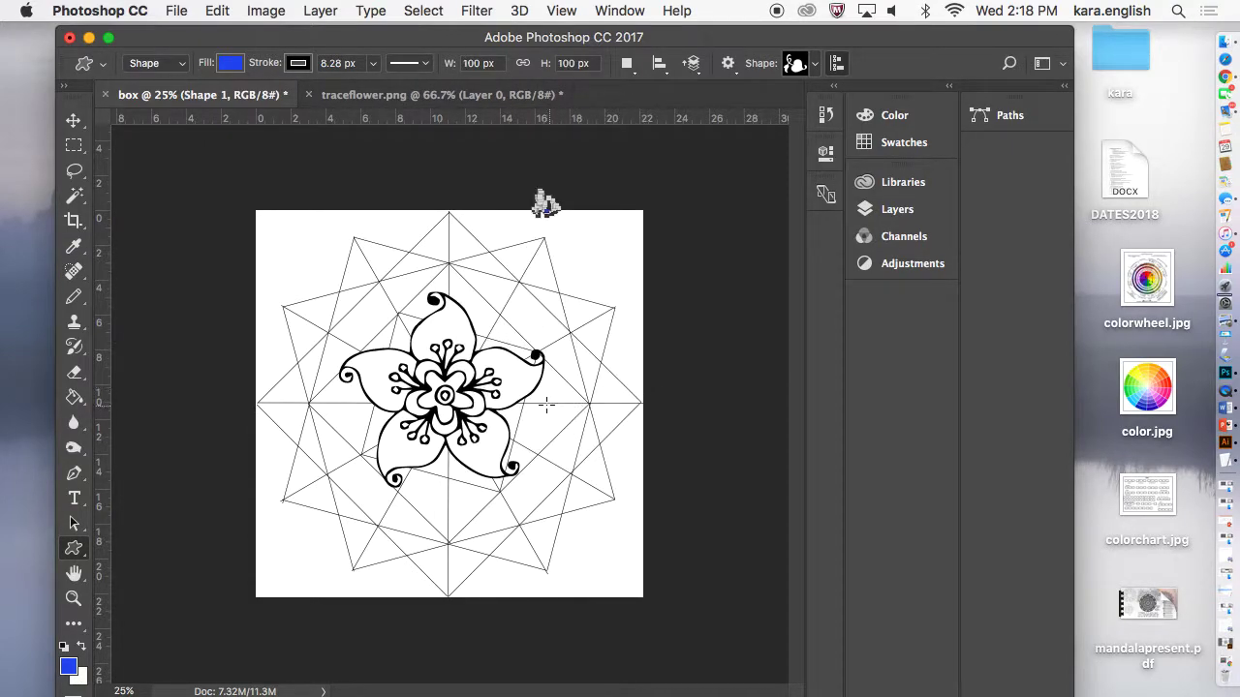
Step: Draw an unfilled ornament about 319 by 239 px and fit it between the flower's right and lower-right petals
drag(543, 408, 621, 466)
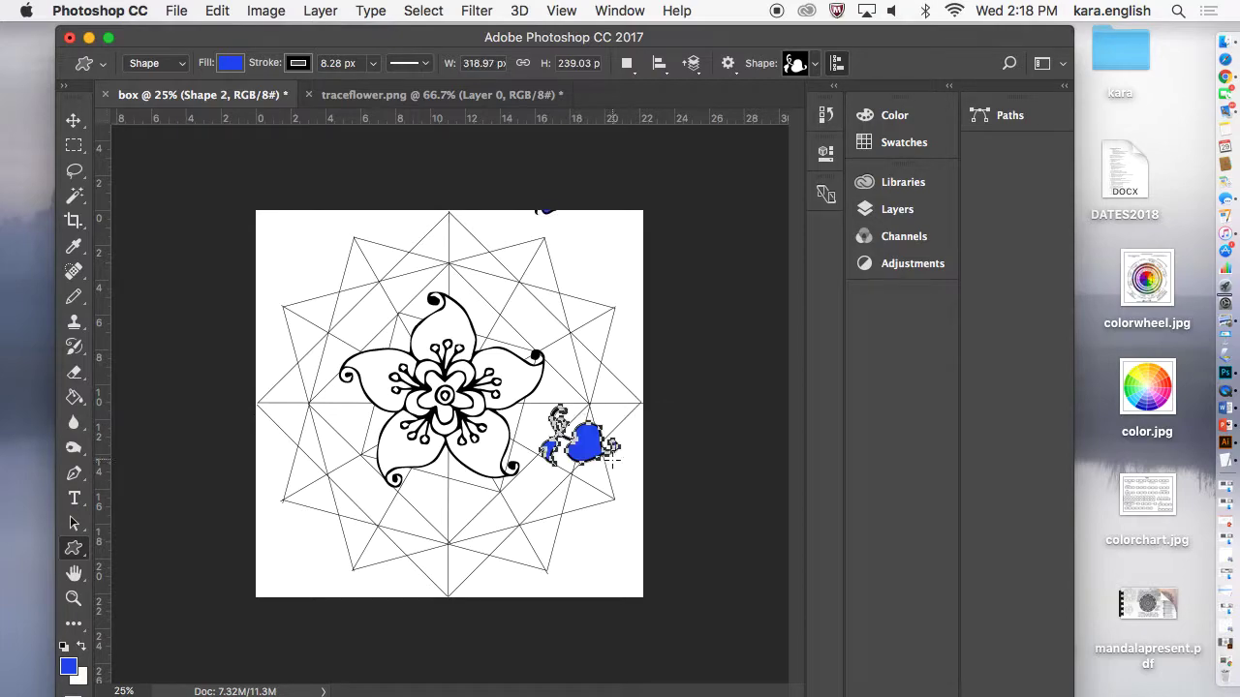
click(241, 68)
click(150, 103)
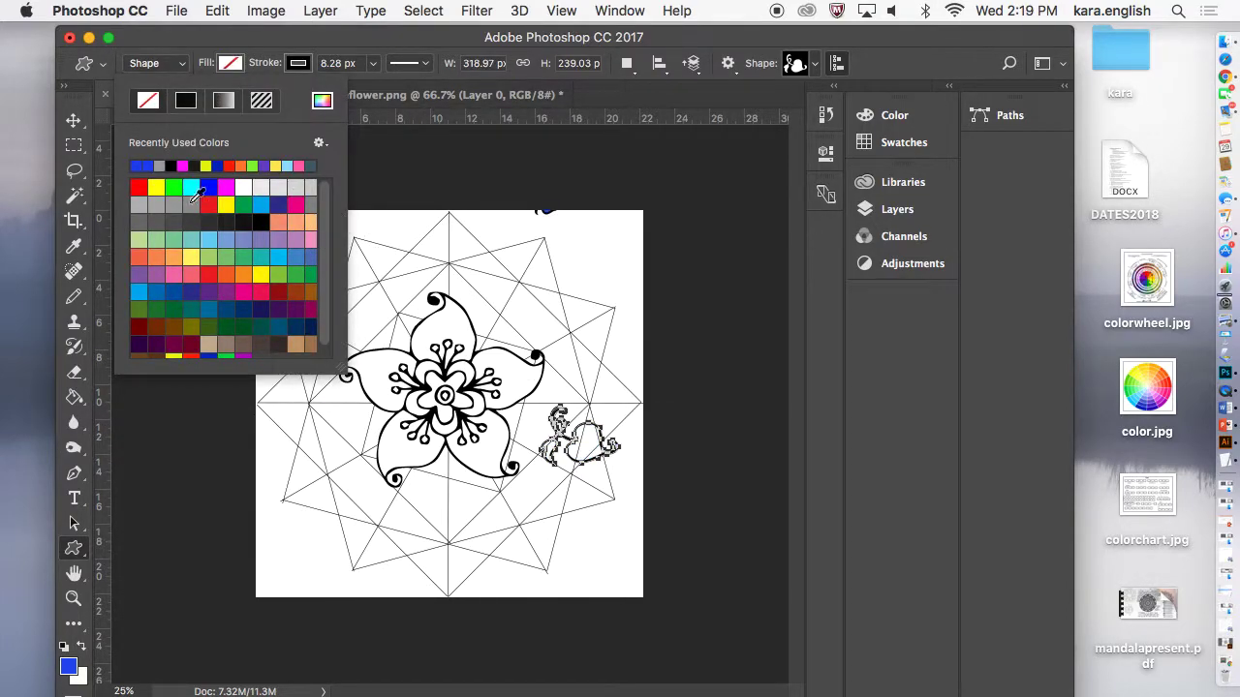
click(74, 120)
drag(572, 412, 564, 417)
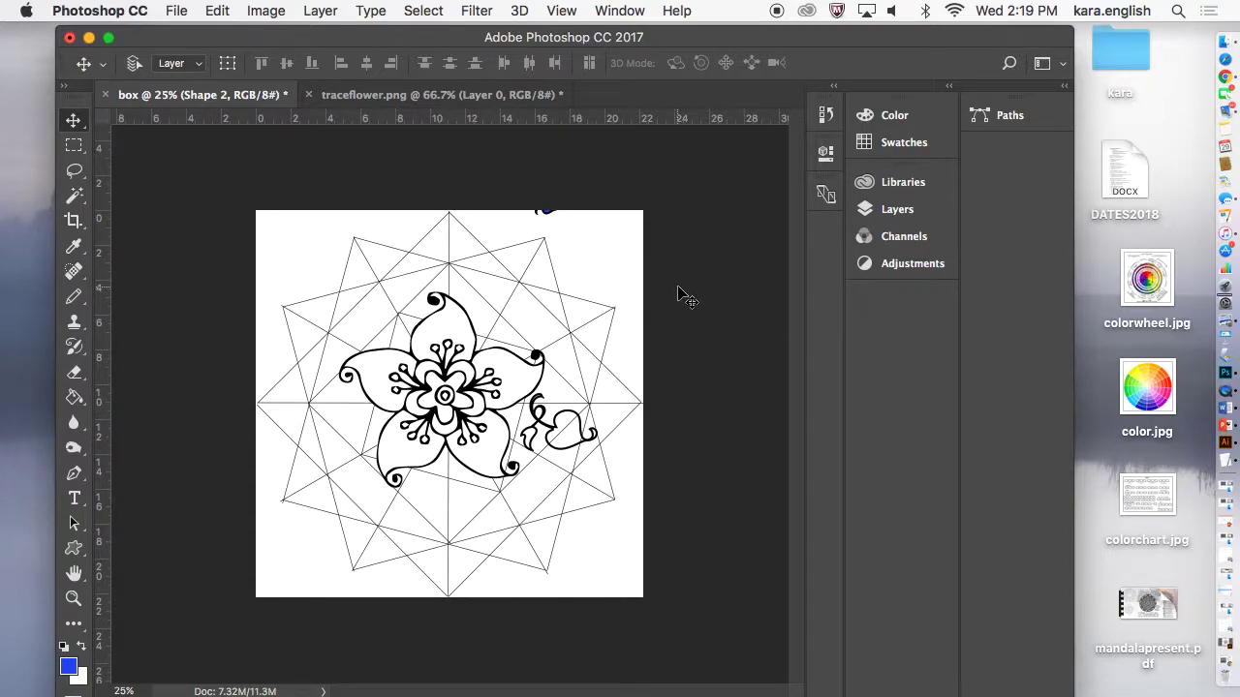
Step: Duplicate the Shape 2 layer and move the copy up between the flower's upper and right petals
click(904, 208)
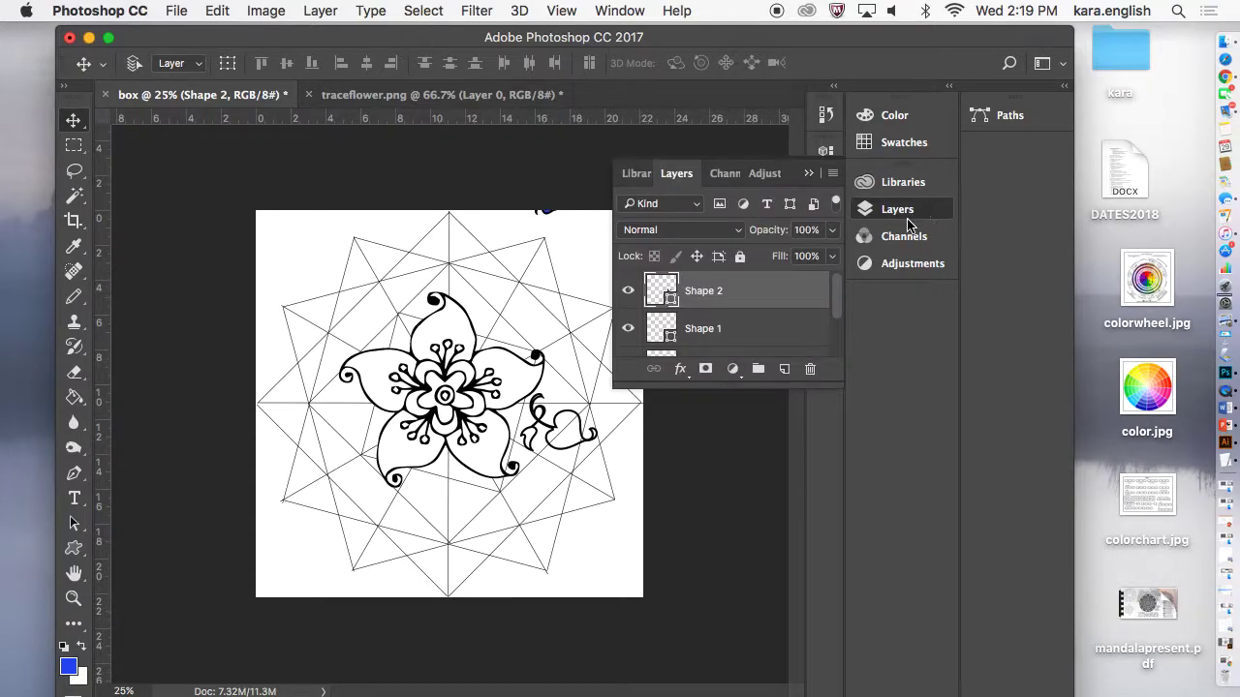
right_click(744, 291)
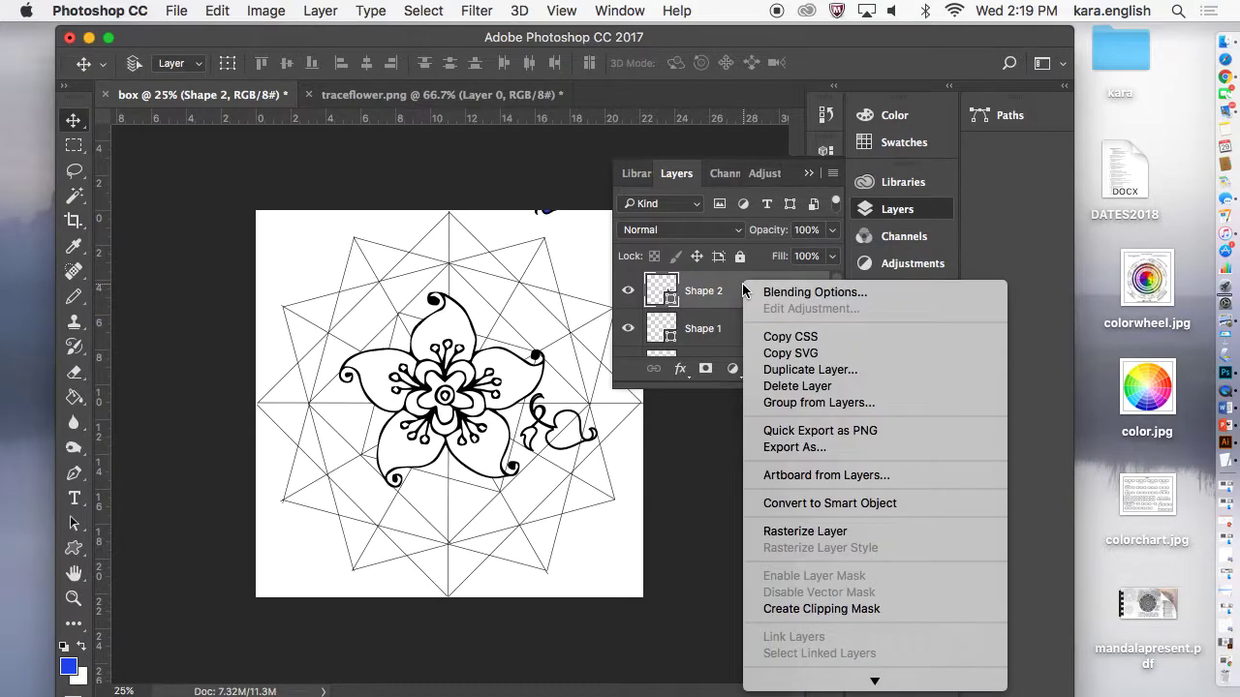
click(794, 370)
click(789, 268)
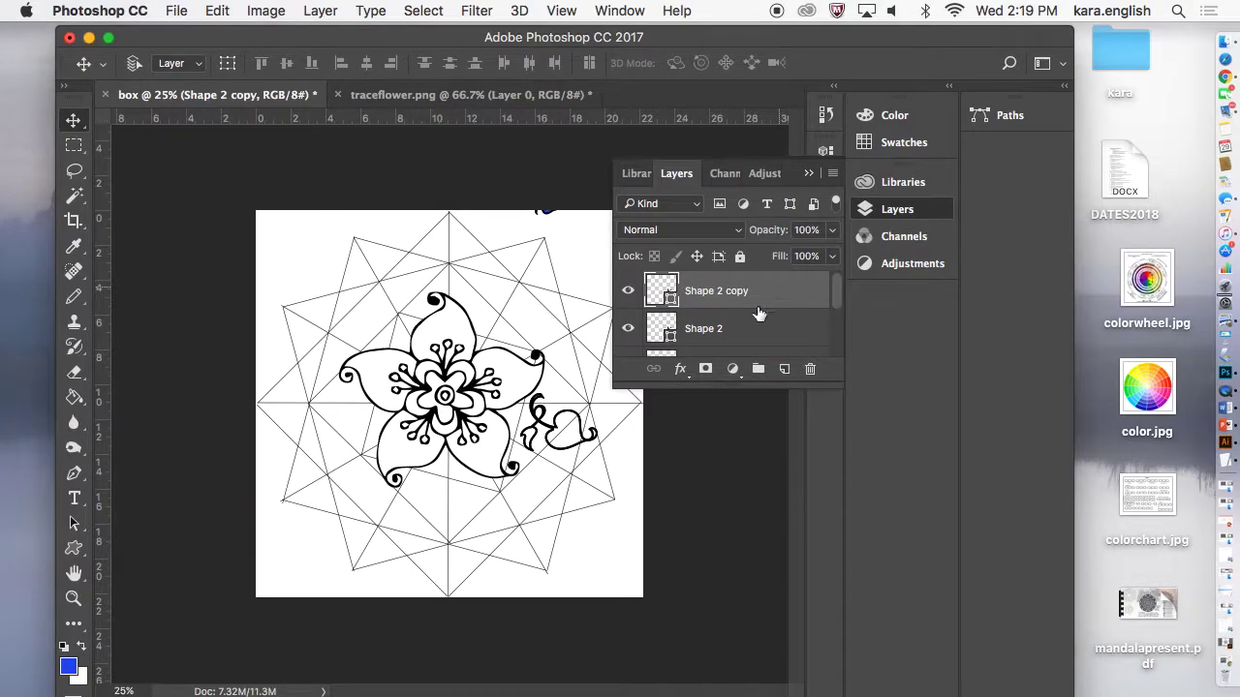
click(150, 176)
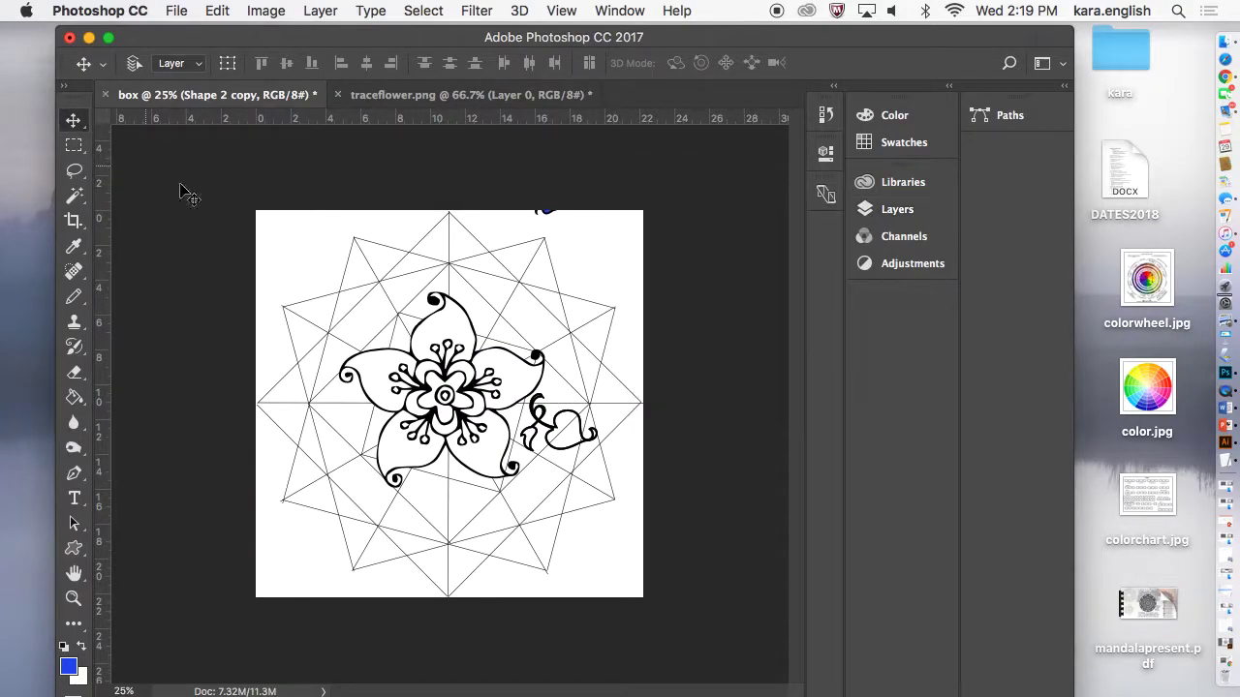
drag(570, 423, 549, 314)
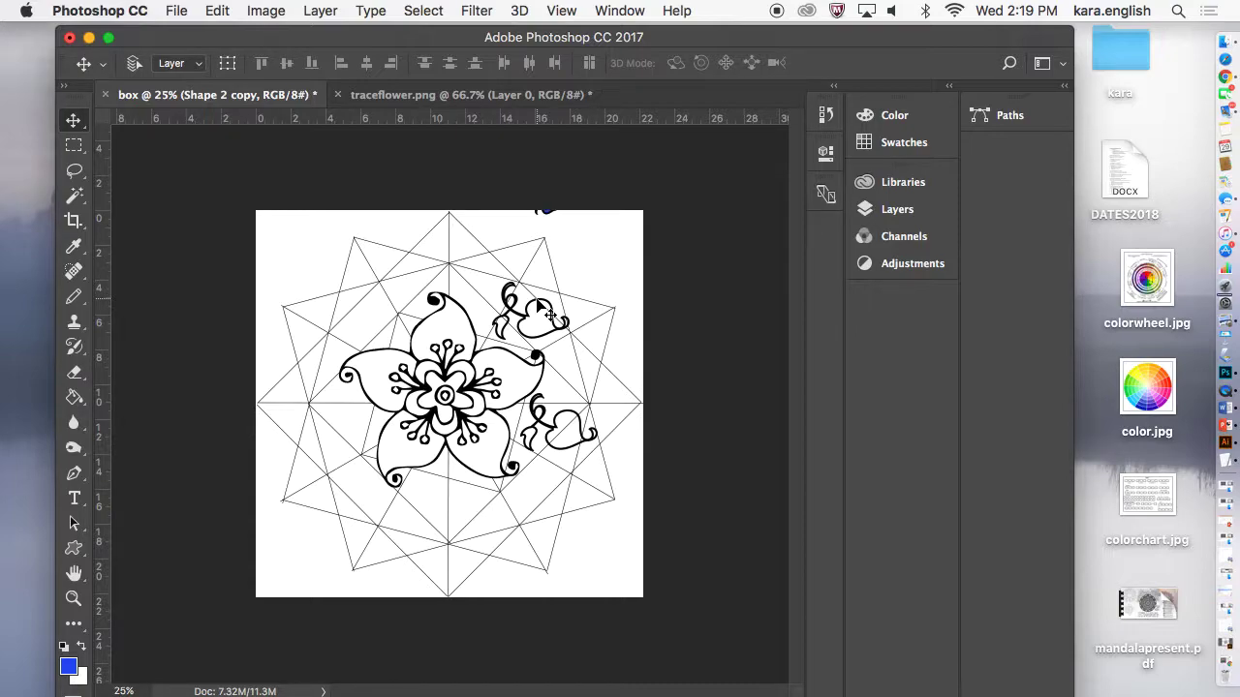
Step: Minimize the Photoshop window, switch to QuickTime Player's save prompt and name the screen recording "ADding Shapes in"
right_click(1226, 397)
click(1126, 411)
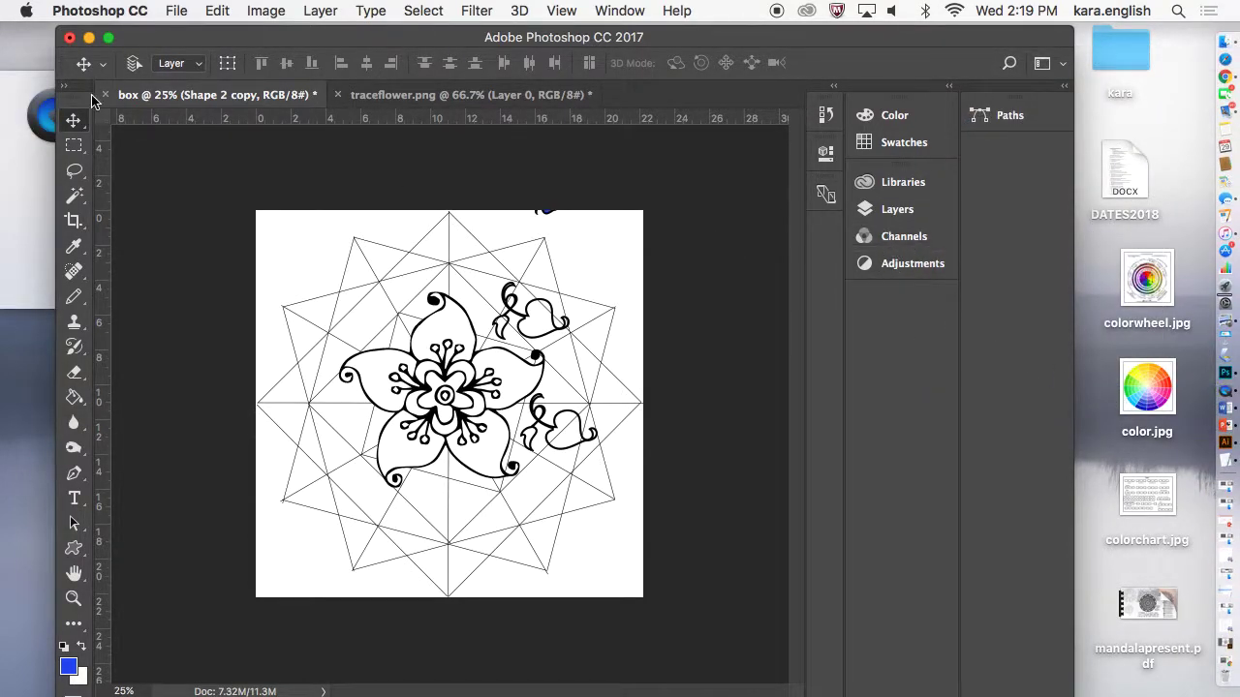
click(92, 38)
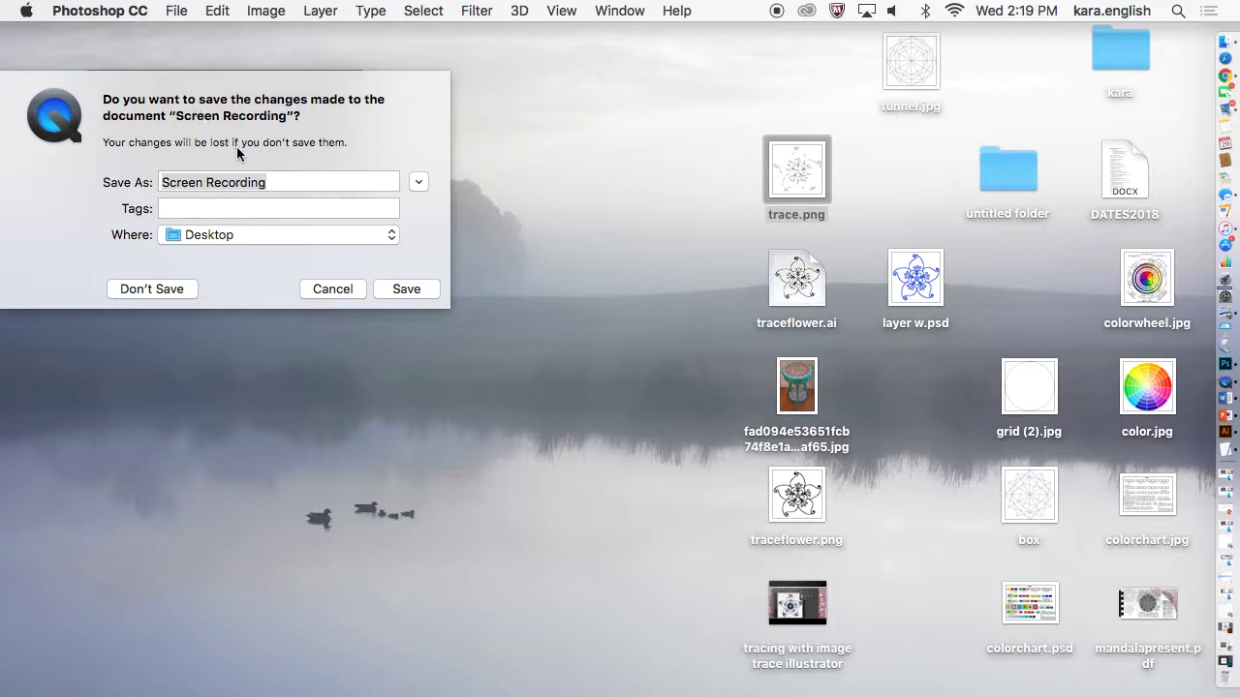
click(270, 182)
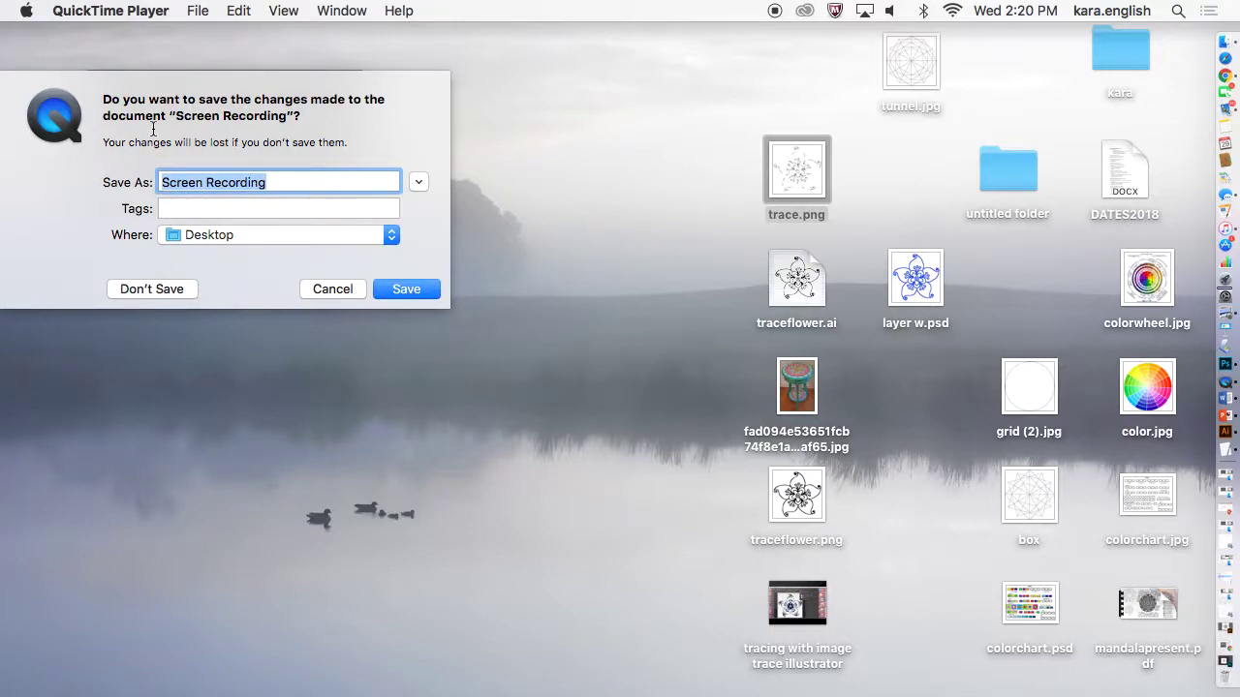
text(ADding Shapes in)
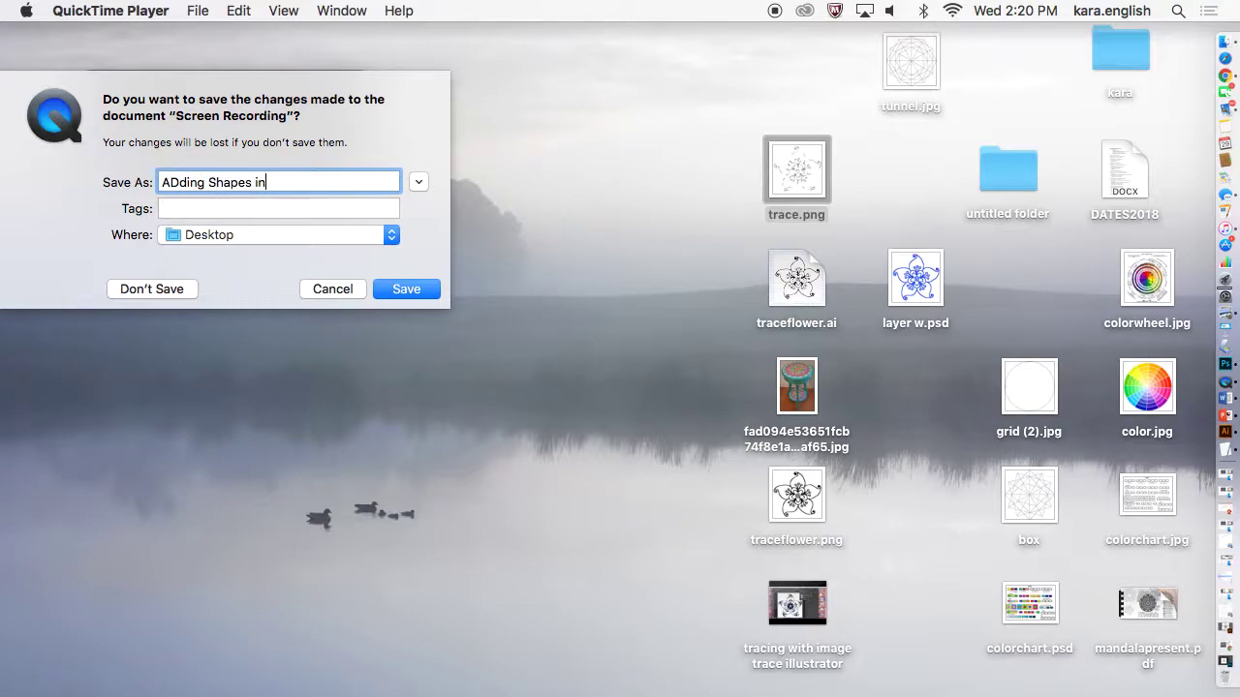